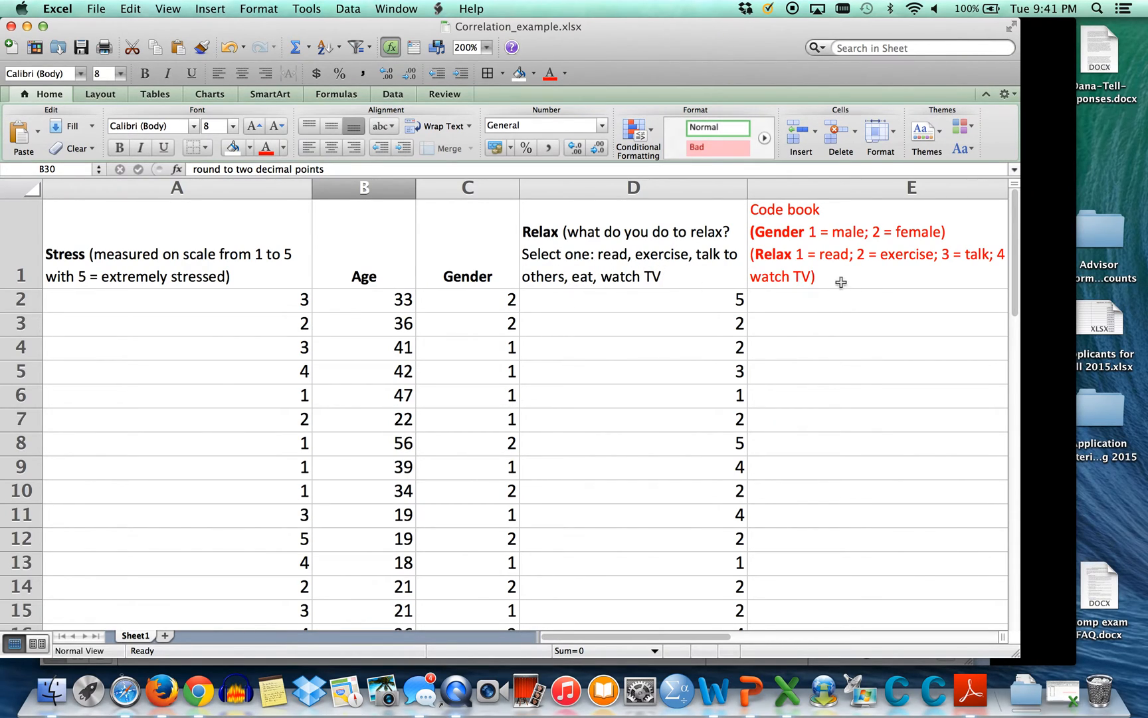
Examine the stress, age, gender and relax data with its code book, and the existing correlation formula in cell B29.
scroll(840, 327, right, 5)
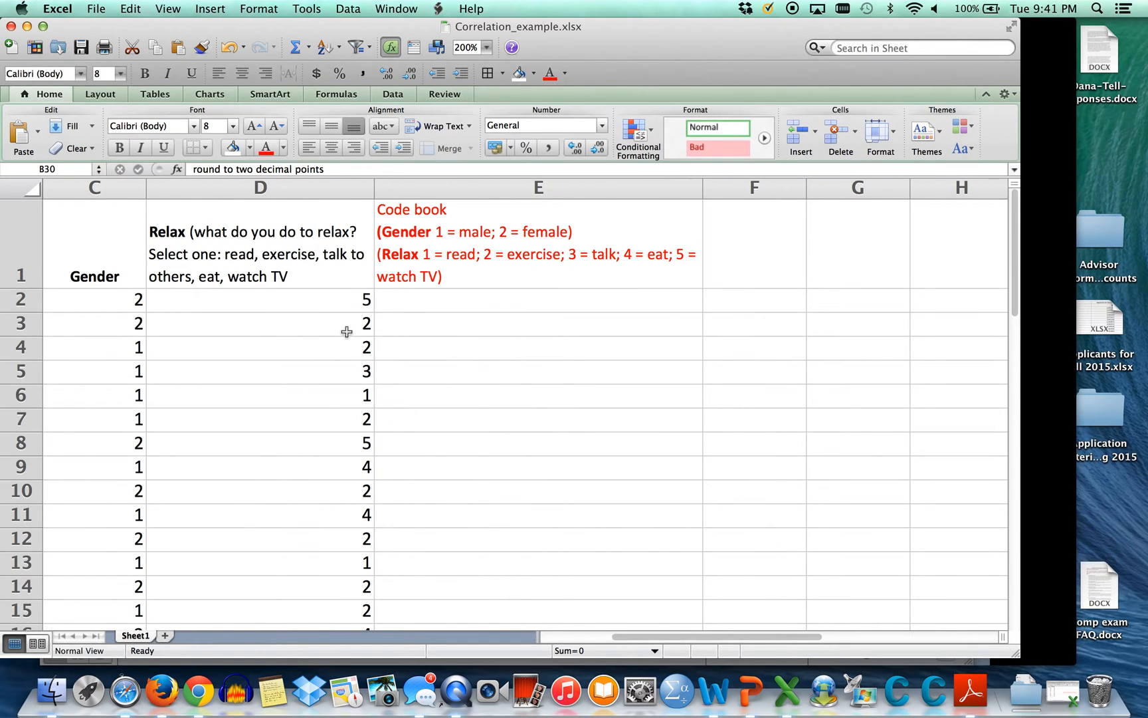
scroll(347, 331, left, 5)
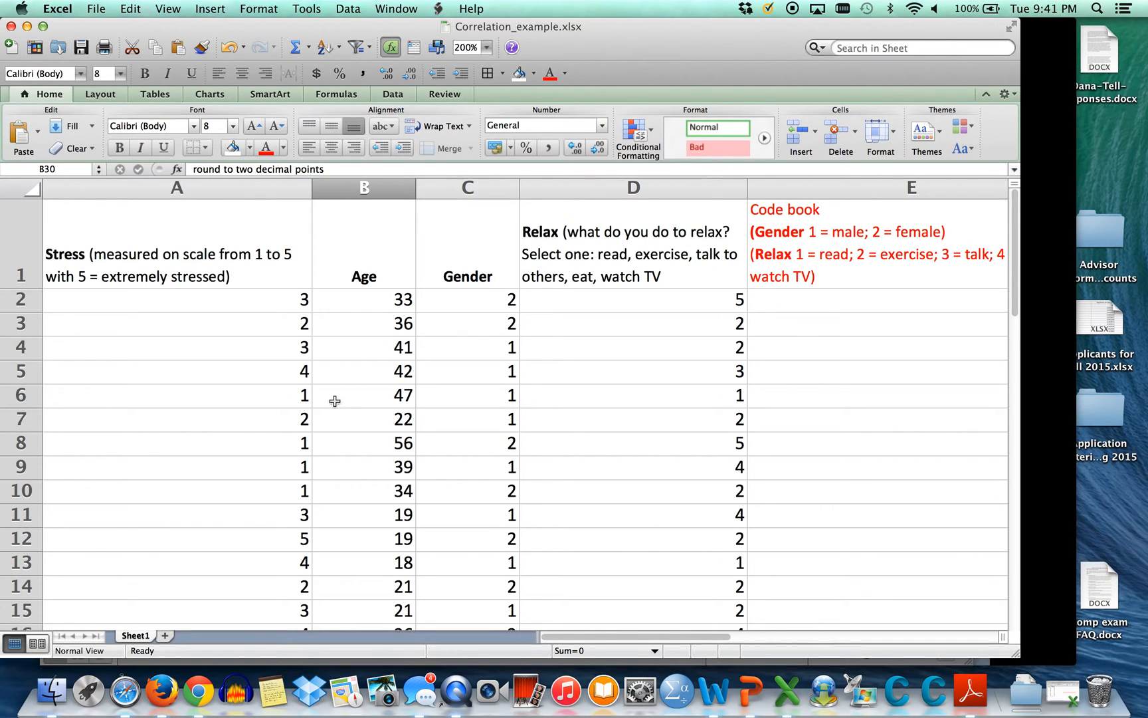
scroll(335, 401, down, 9)
scroll(334, 401, up, 2)
scroll(334, 401, up, 7)
scroll(256, 439, down, 5)
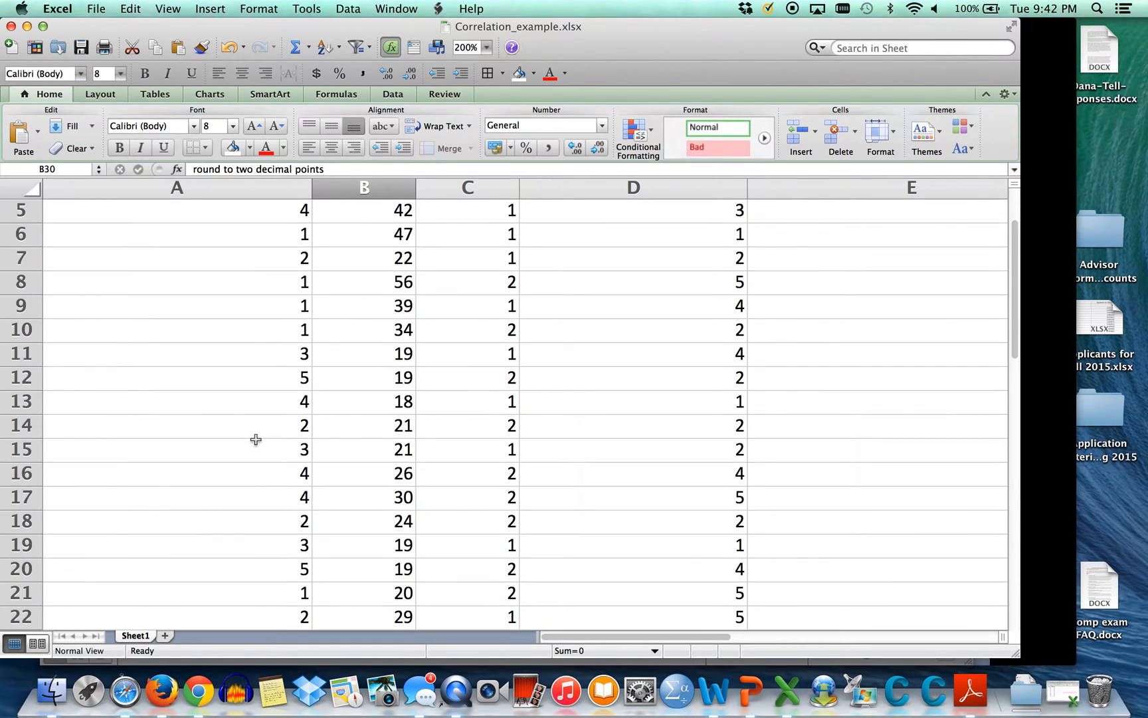
scroll(256, 439, down, 6)
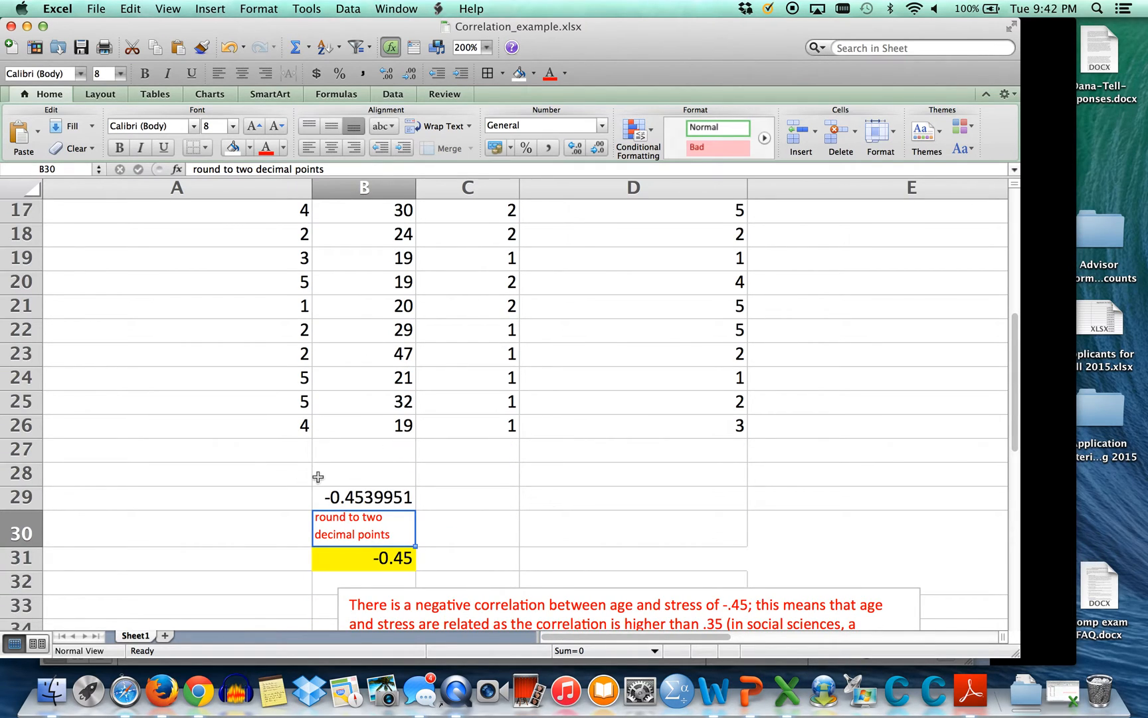
click(353, 498)
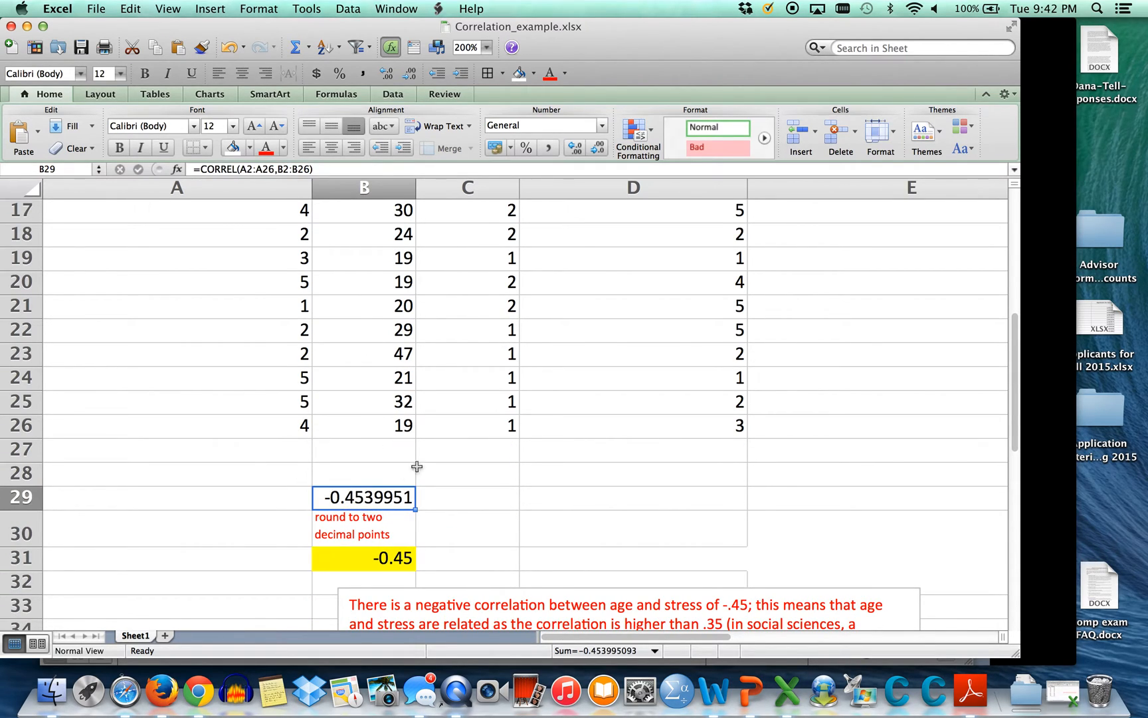
scroll(260, 316, up, 10)
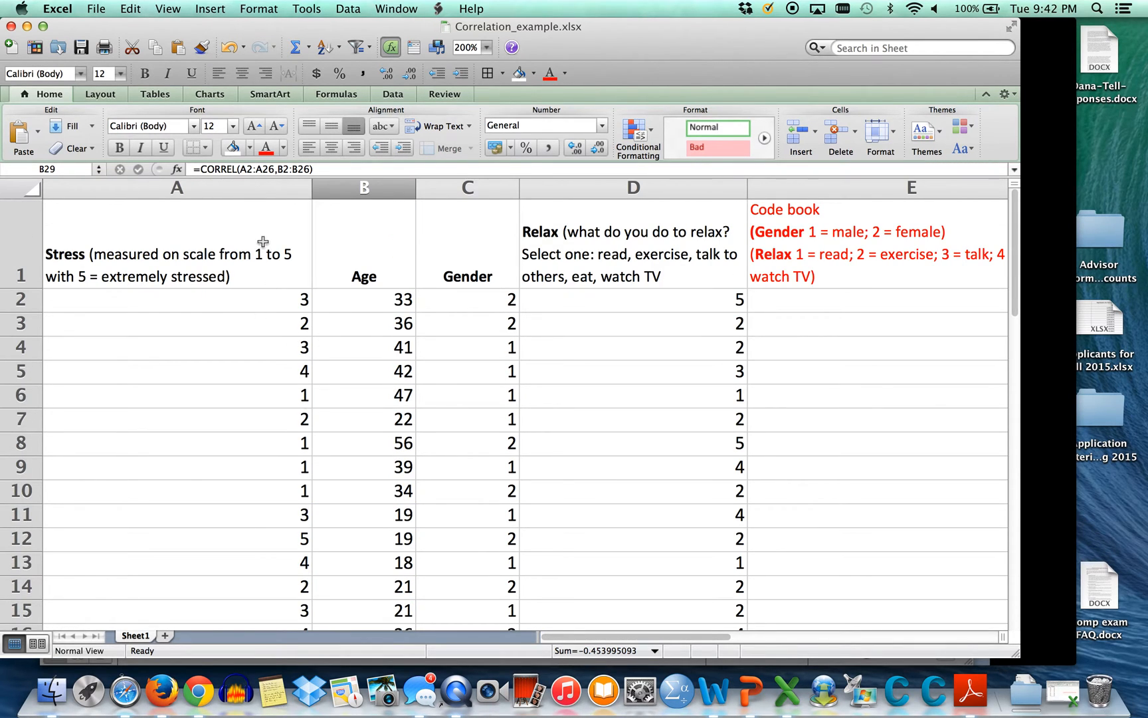
Restart the formula in B29 as a CORREL function with the stress scores A2:A26 as the first array.
drag(319, 168, 189, 168)
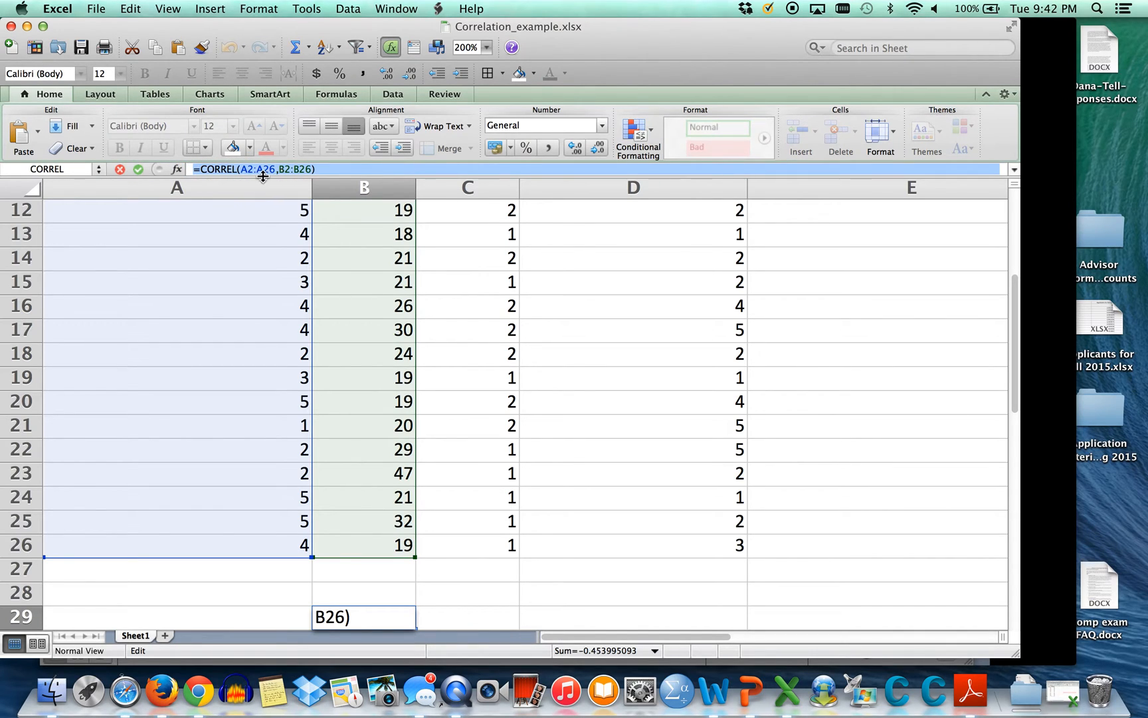
click(387, 592)
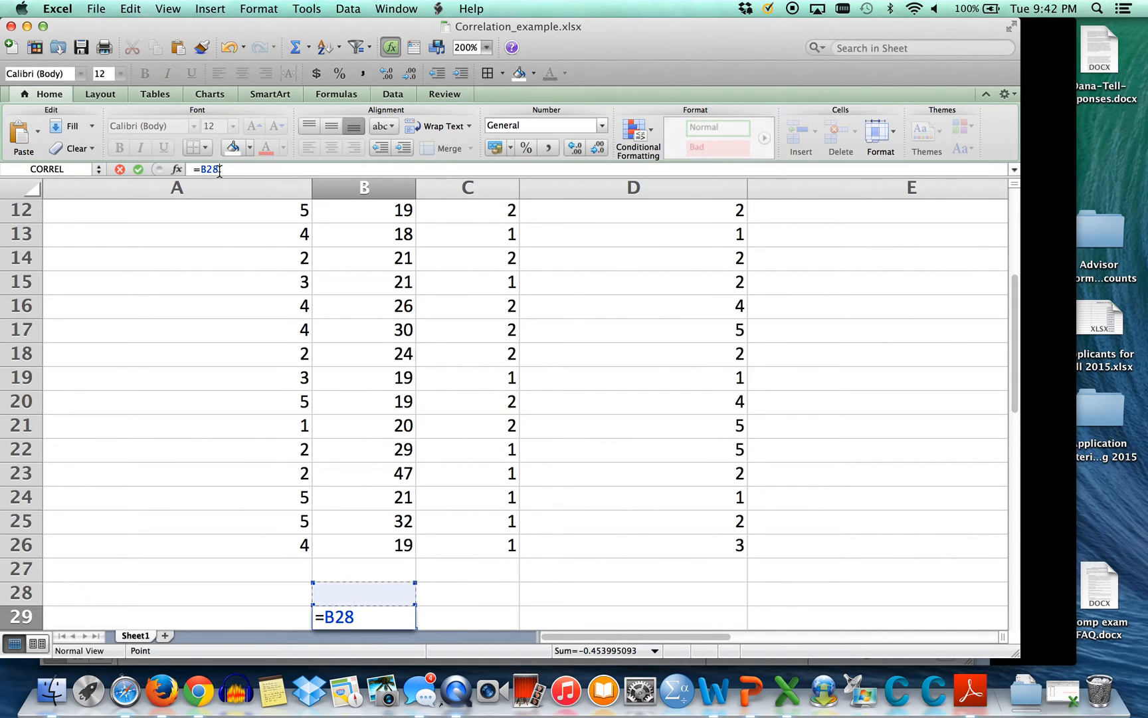
key(BackSpace)
key(BackSpace)
key(BackSpace)
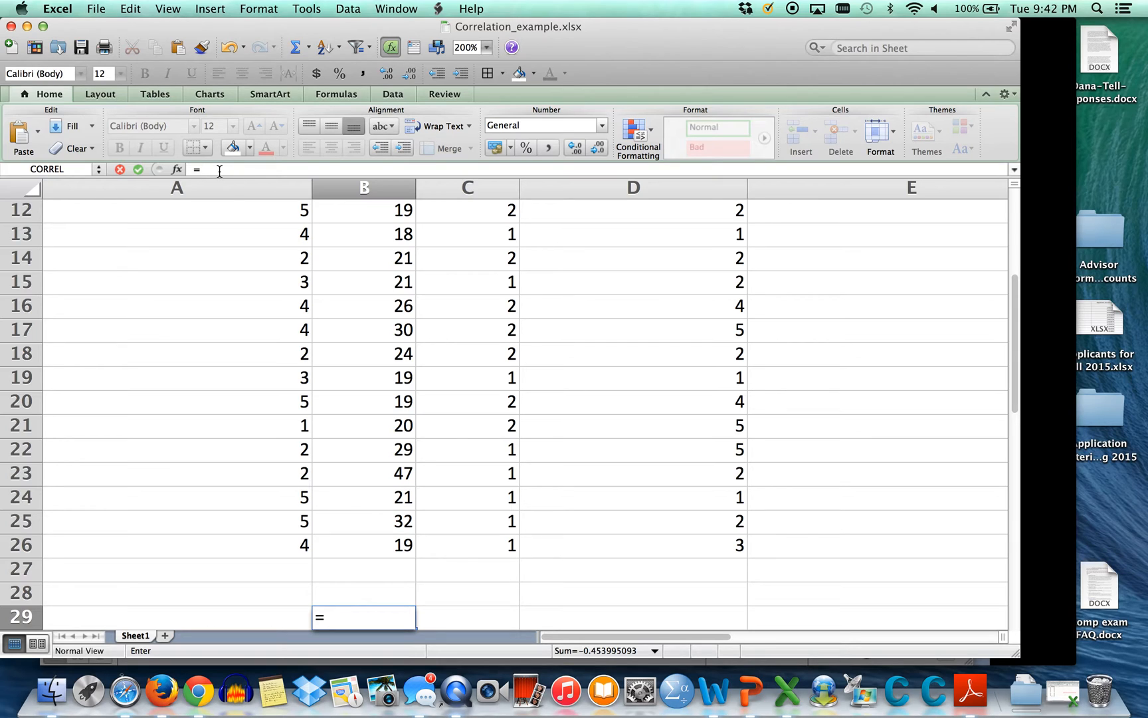
text(correl()
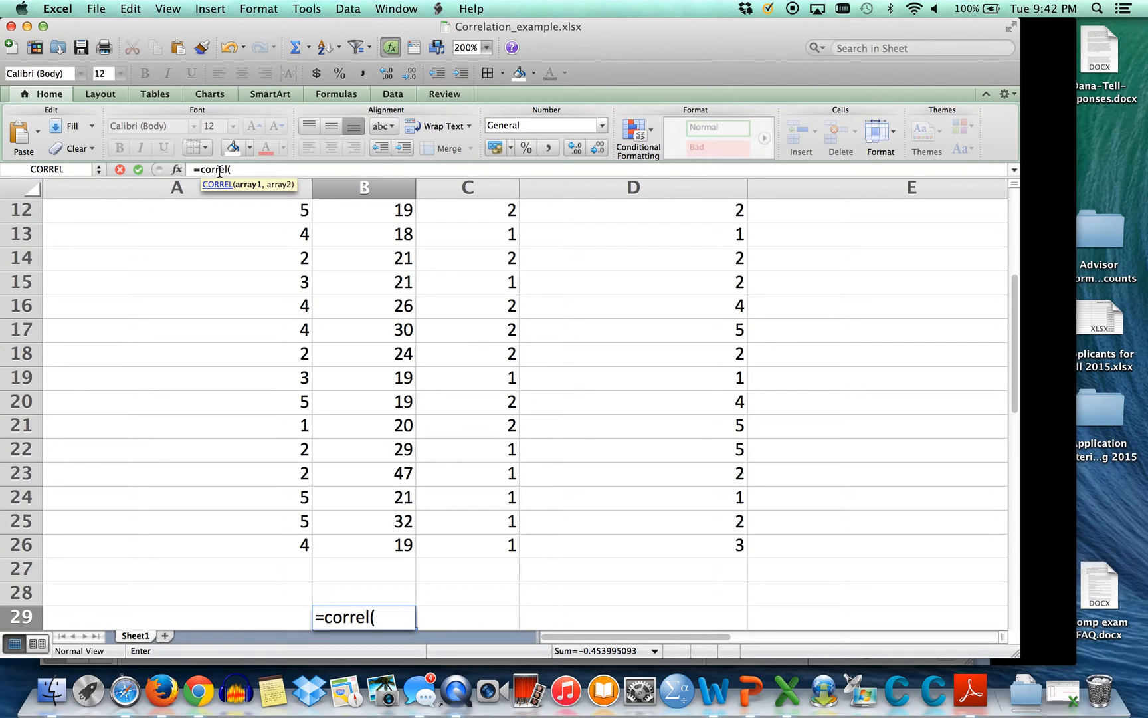
scroll(252, 457, up, 8)
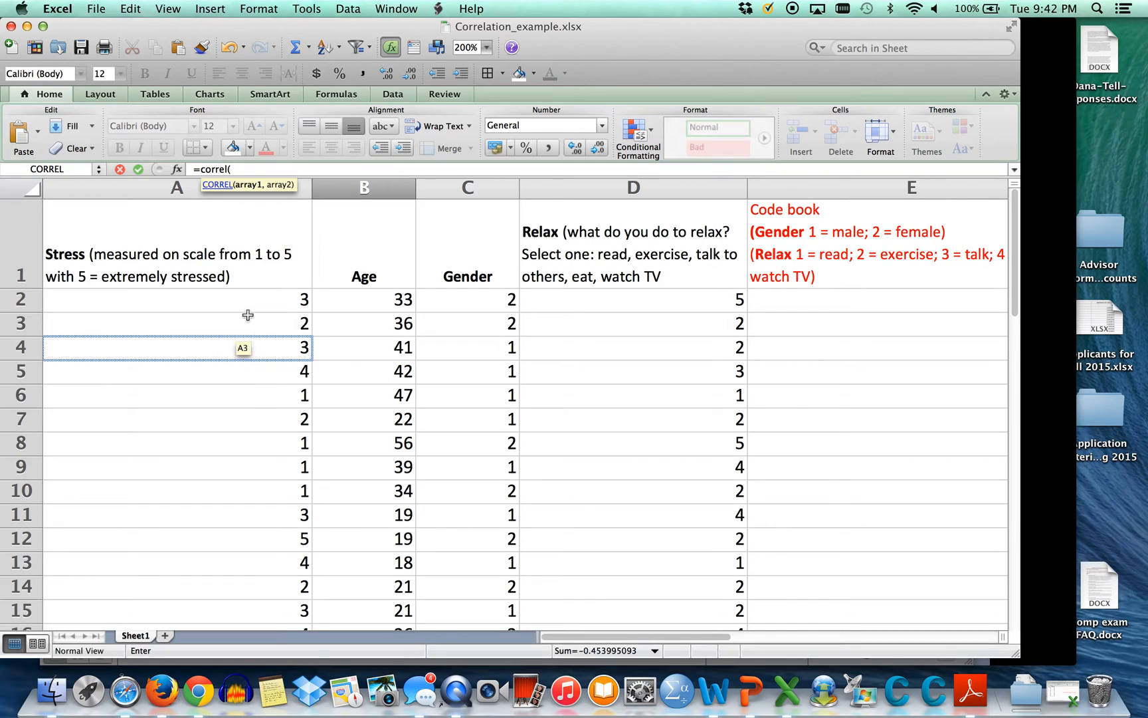
drag(248, 300, 245, 485)
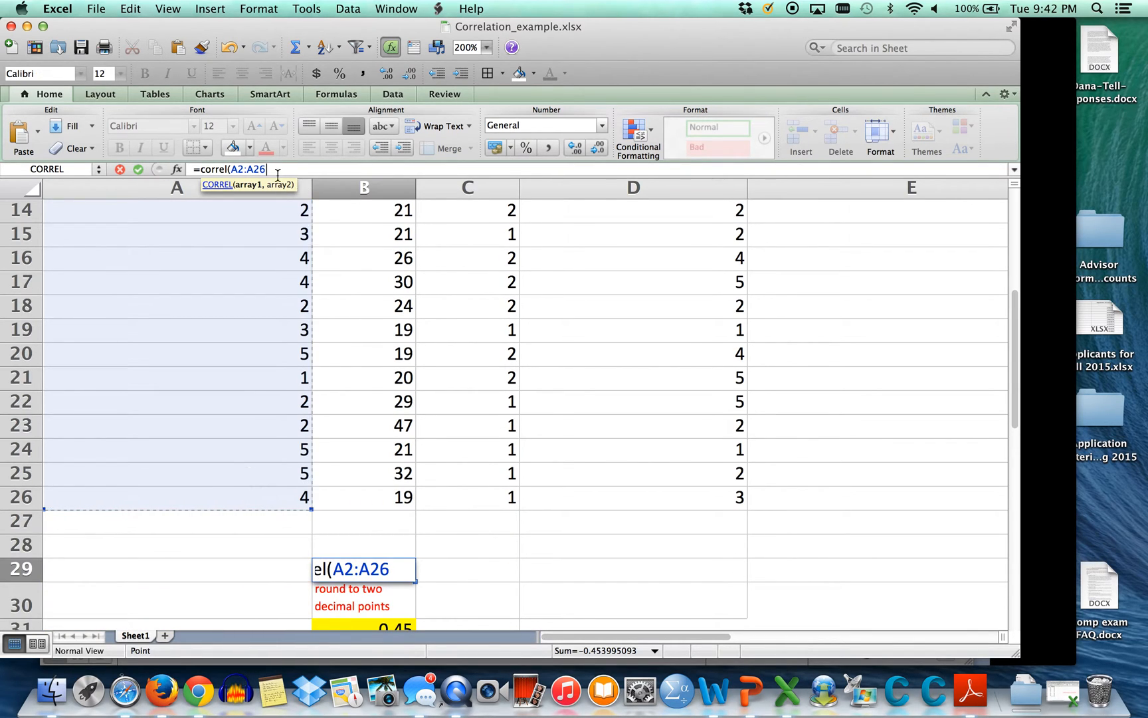
Complete the B29 CORREL formula with the age values B2:B26 as the second array.
text(,)
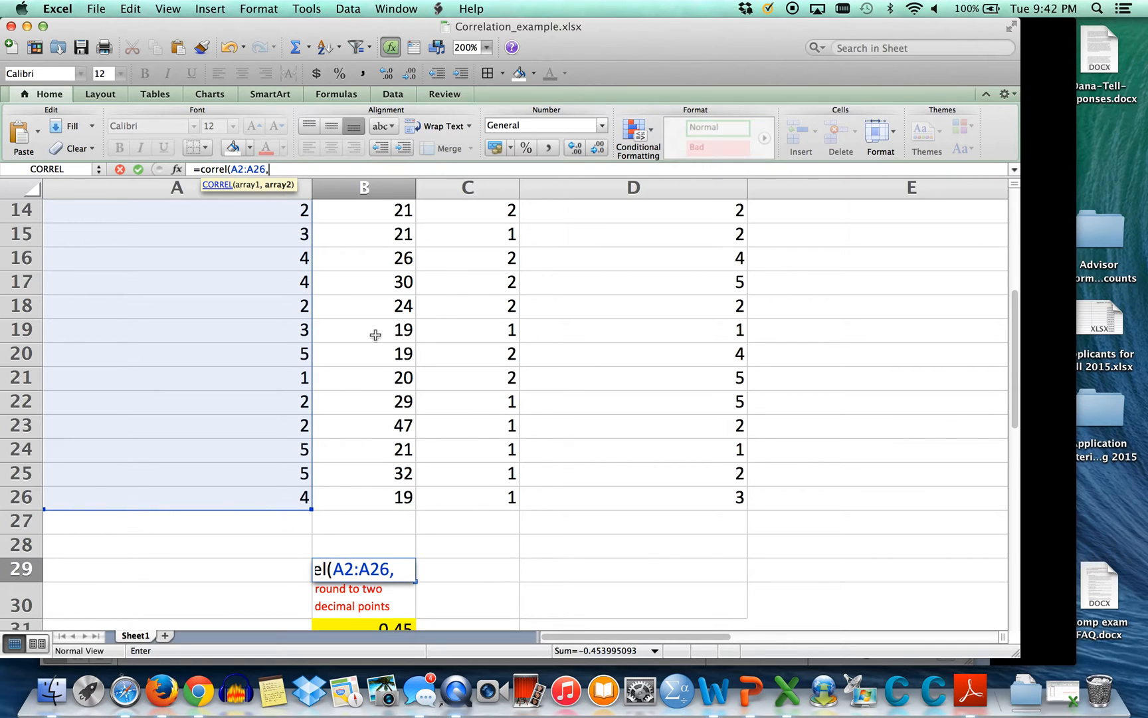
scroll(383, 381, up, 5)
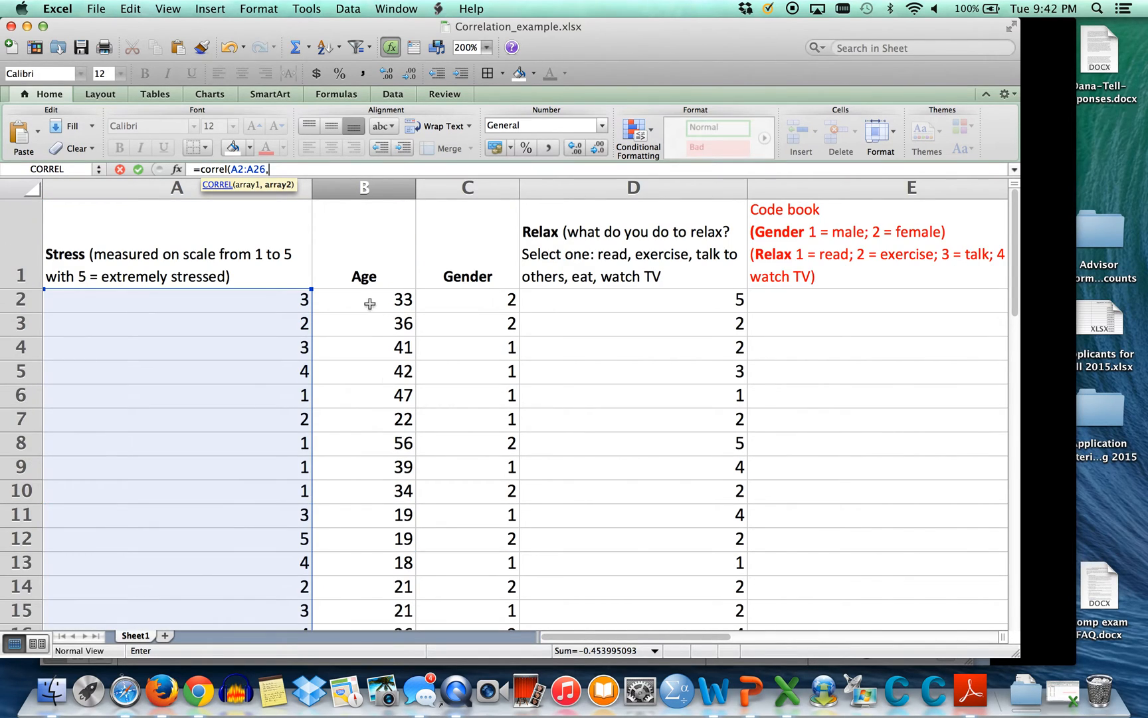
drag(370, 299, 368, 548)
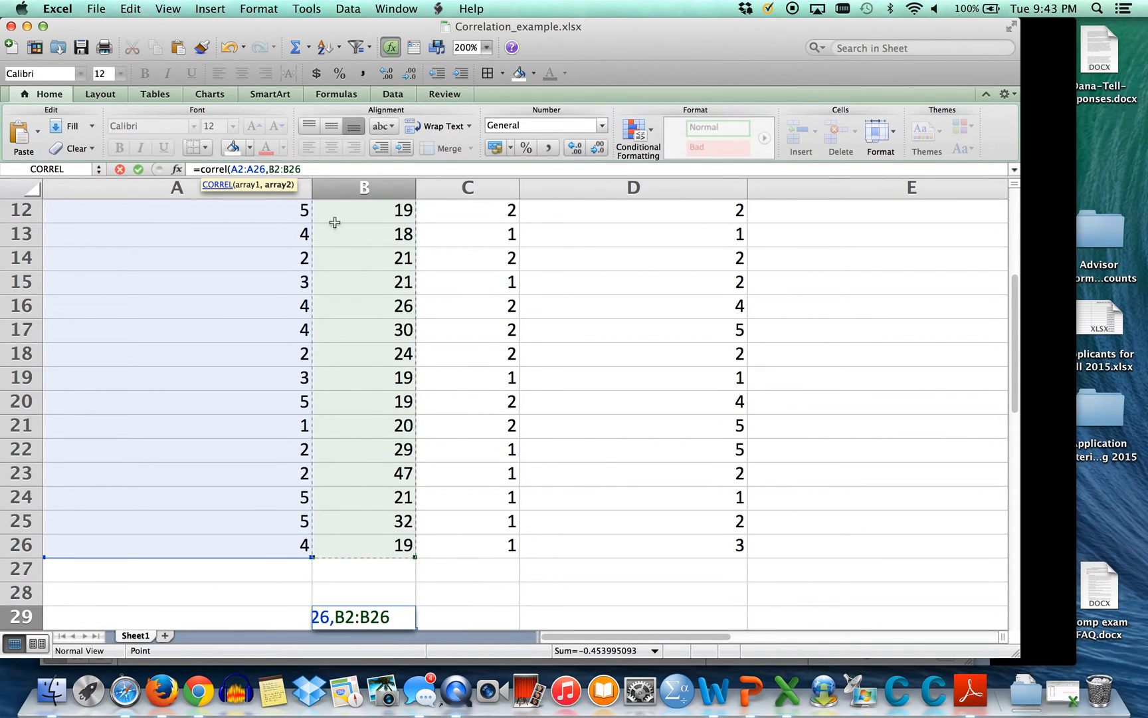
text())
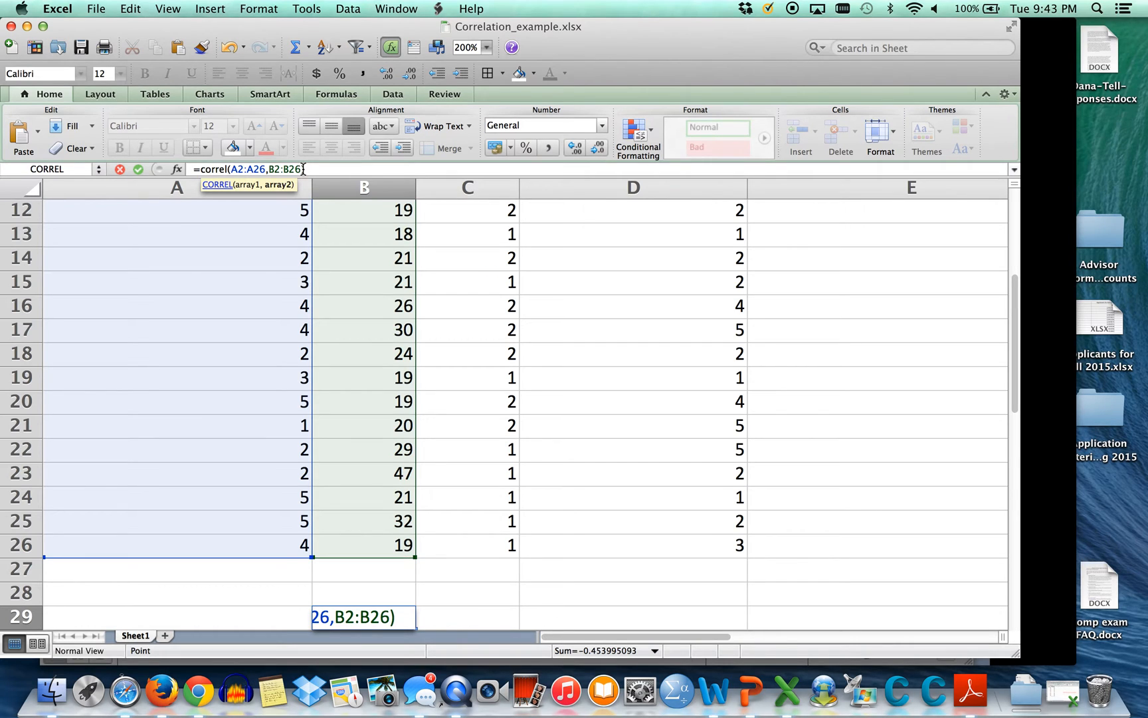
key(Return)
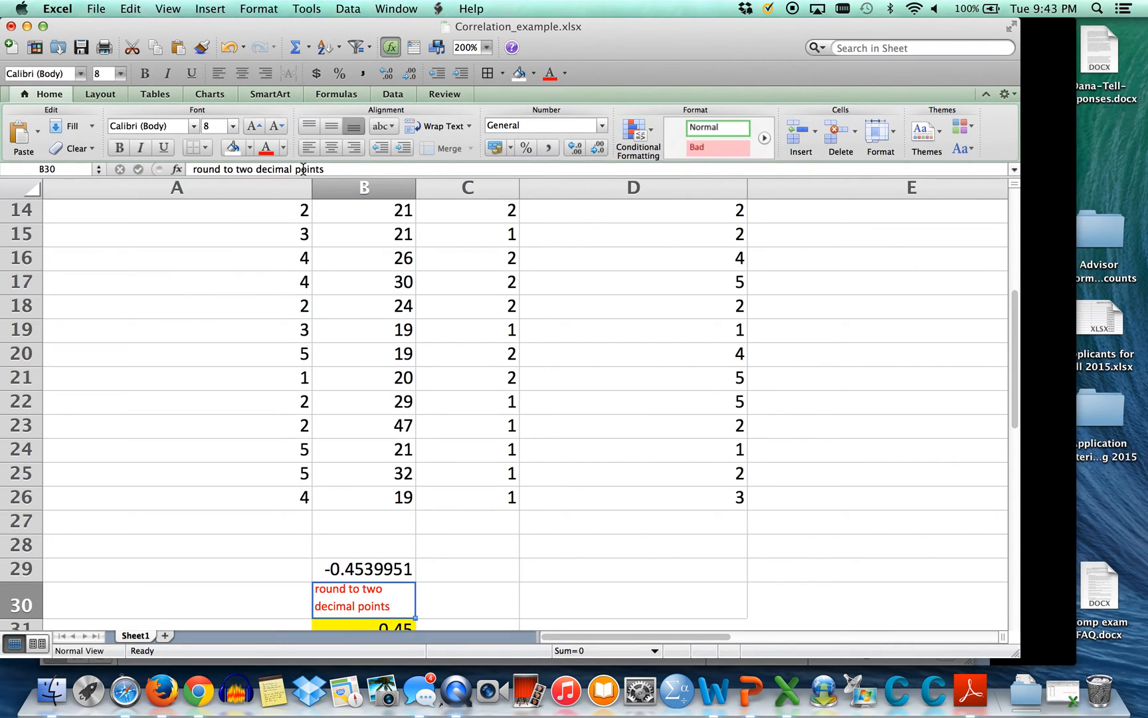
Review the correlation in B29, its rounded value in B31, the interpretation note below them, and the source data.
scroll(471, 540, down, 3)
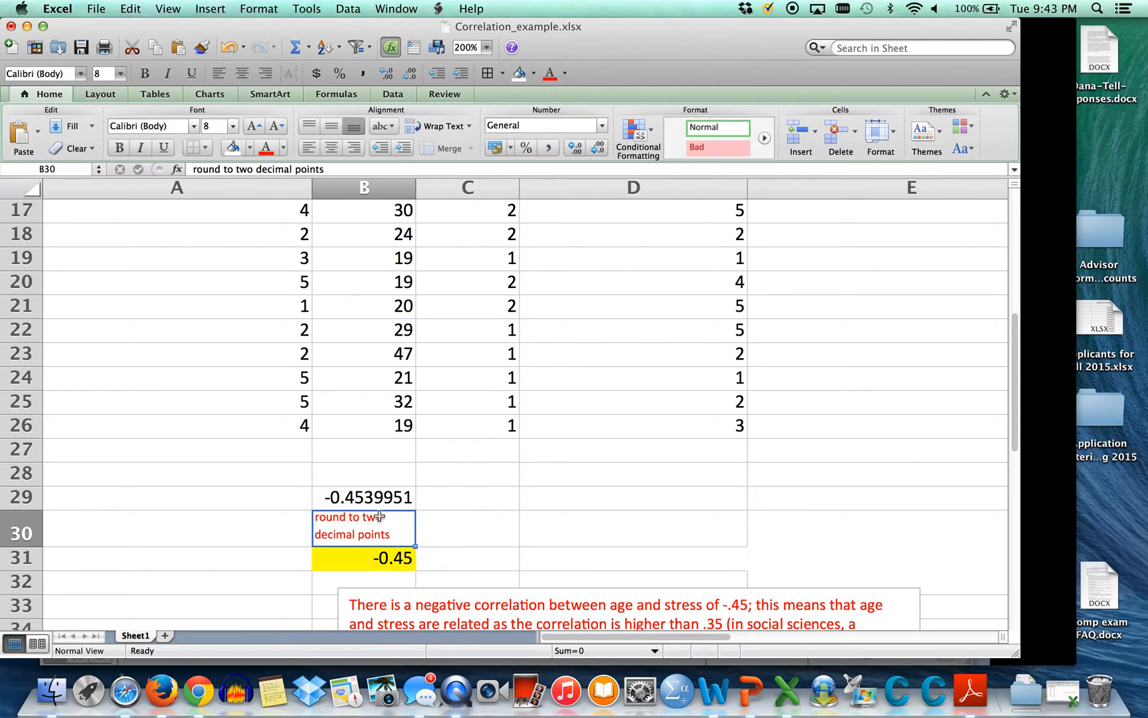
click(351, 496)
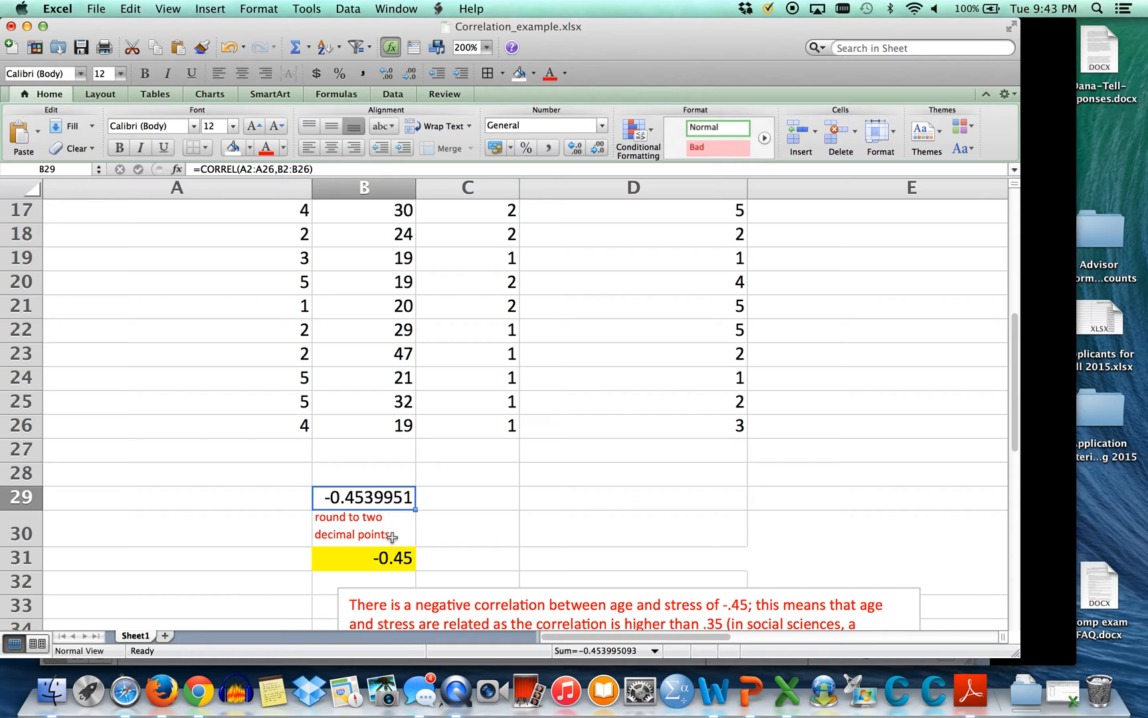
click(369, 562)
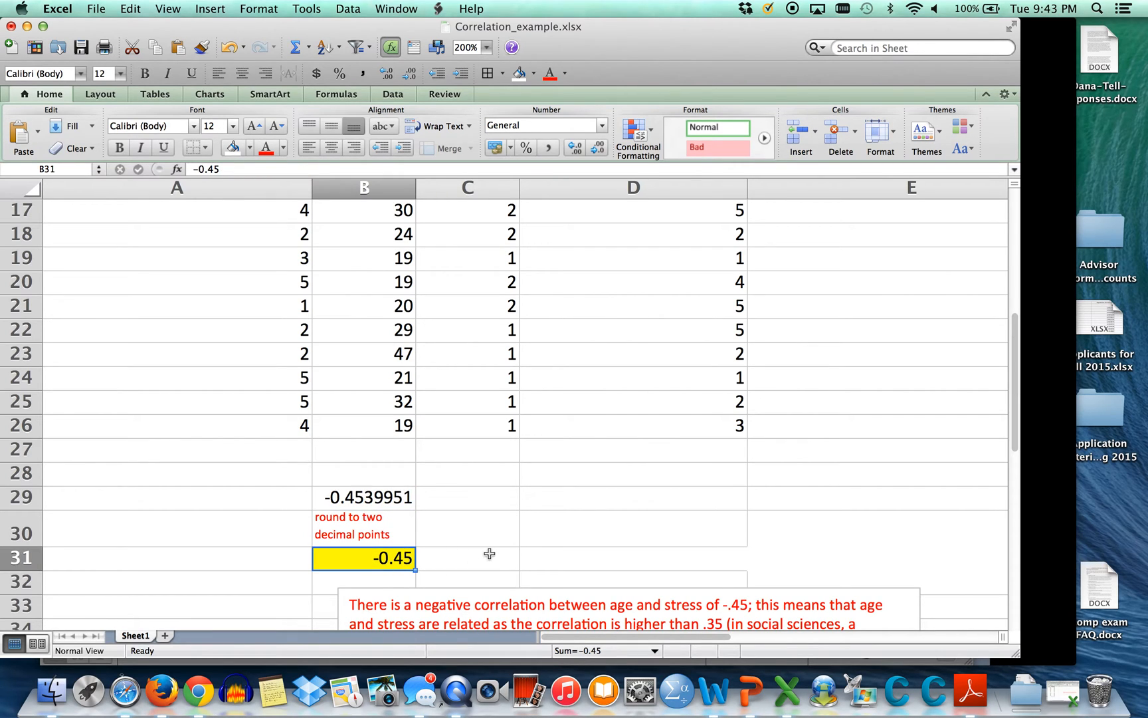
scroll(489, 554, down, 4)
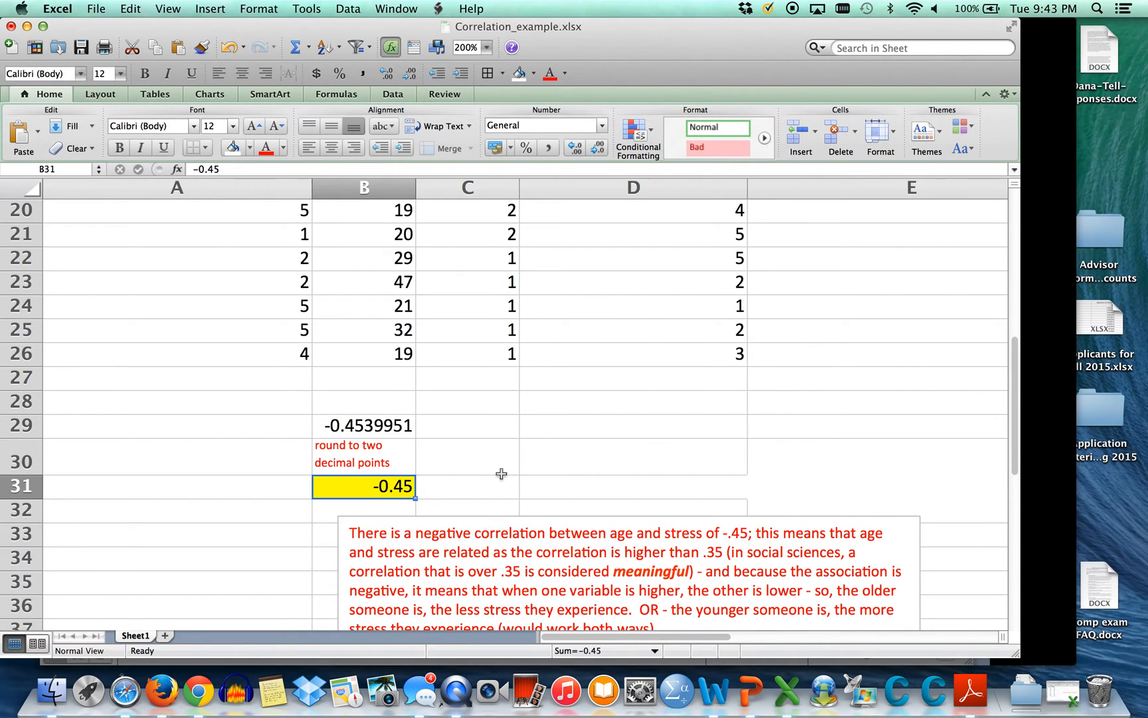
scroll(501, 473, down, 2)
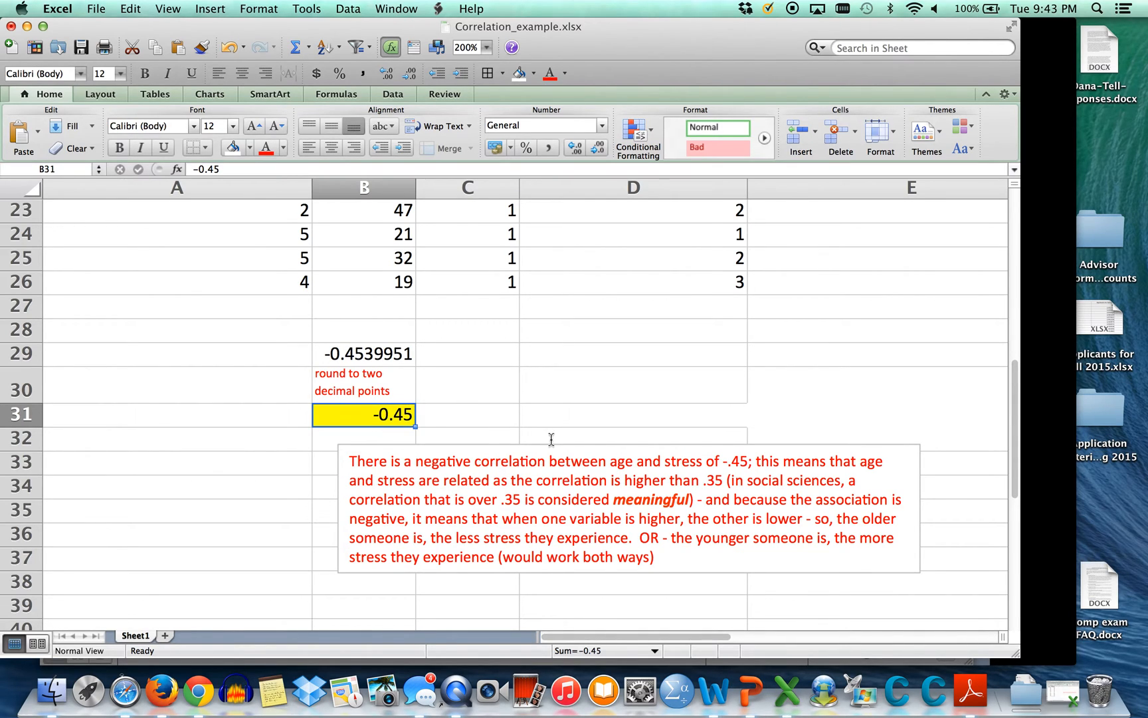
scroll(657, 376, down, 4)
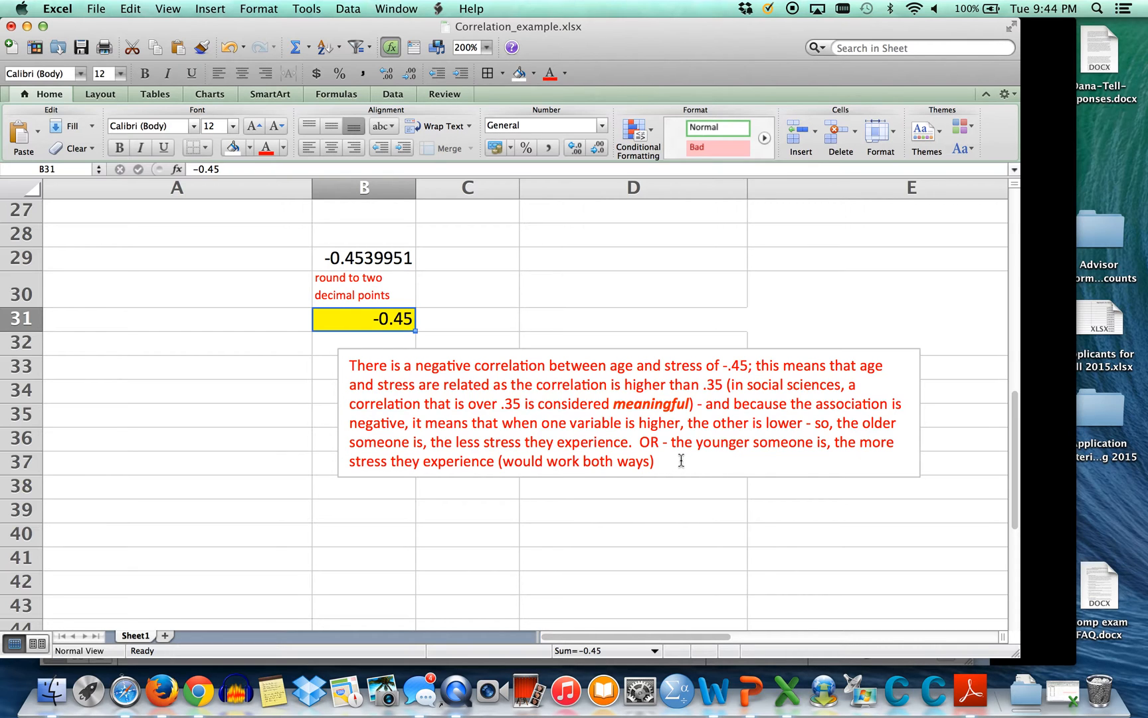
scroll(681, 460, up, 7)
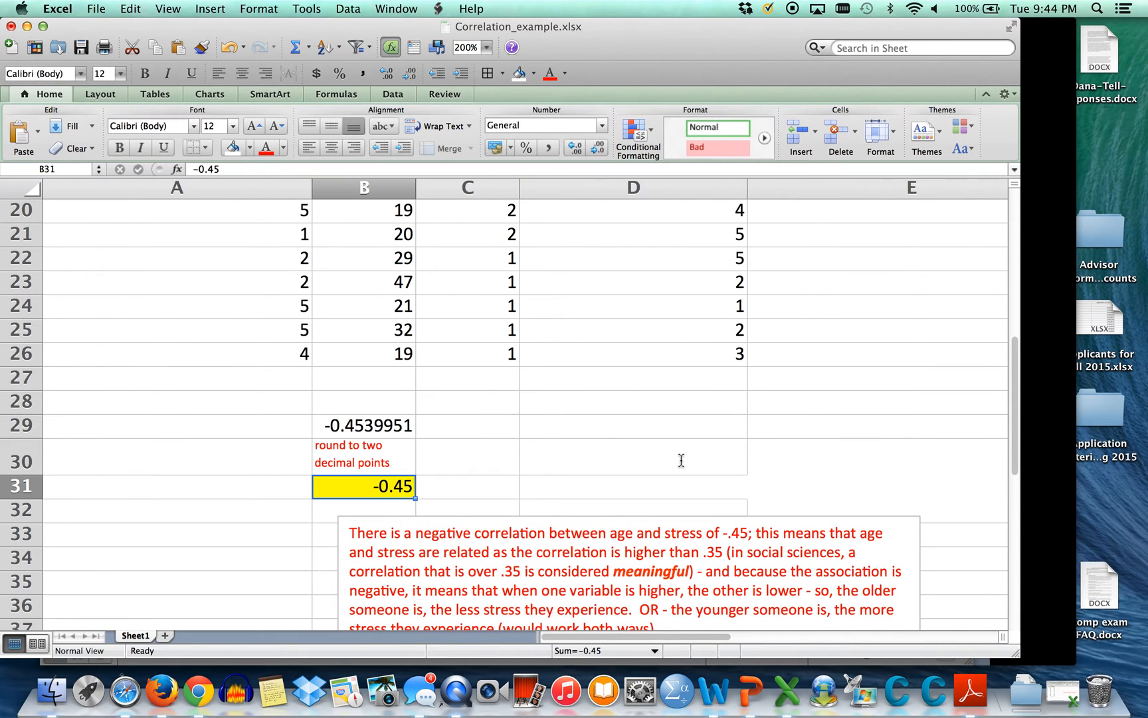
scroll(681, 460, up, 18)
scroll(681, 460, up, 2)
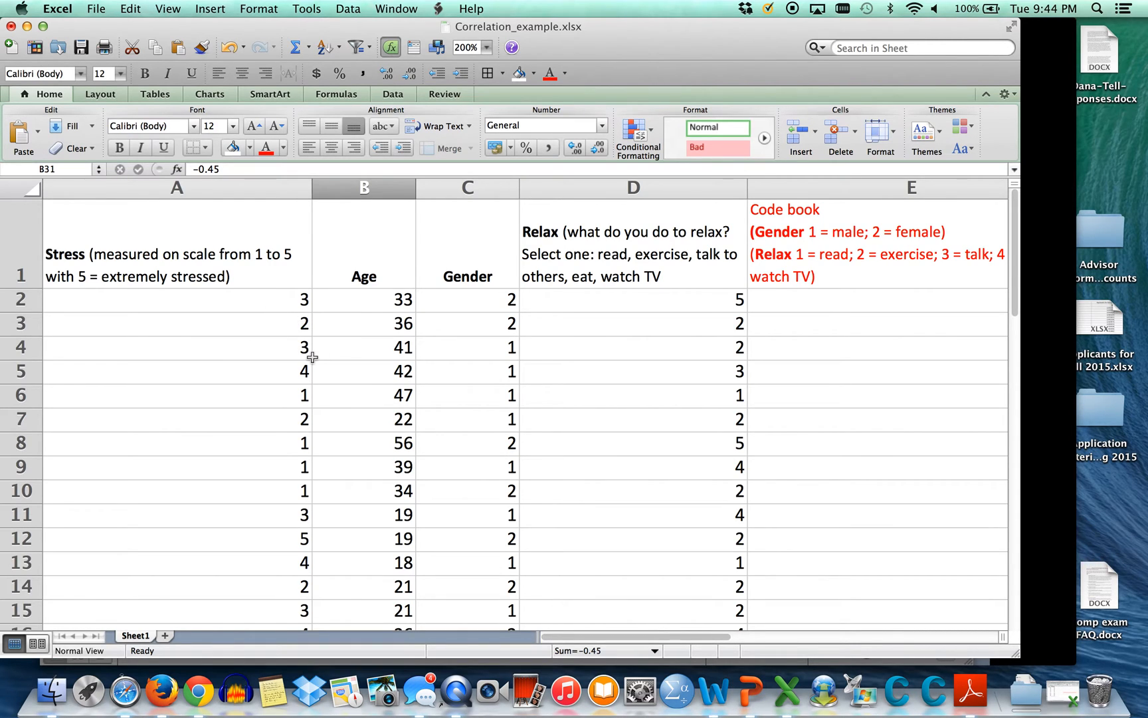
scroll(333, 377, down, 3)
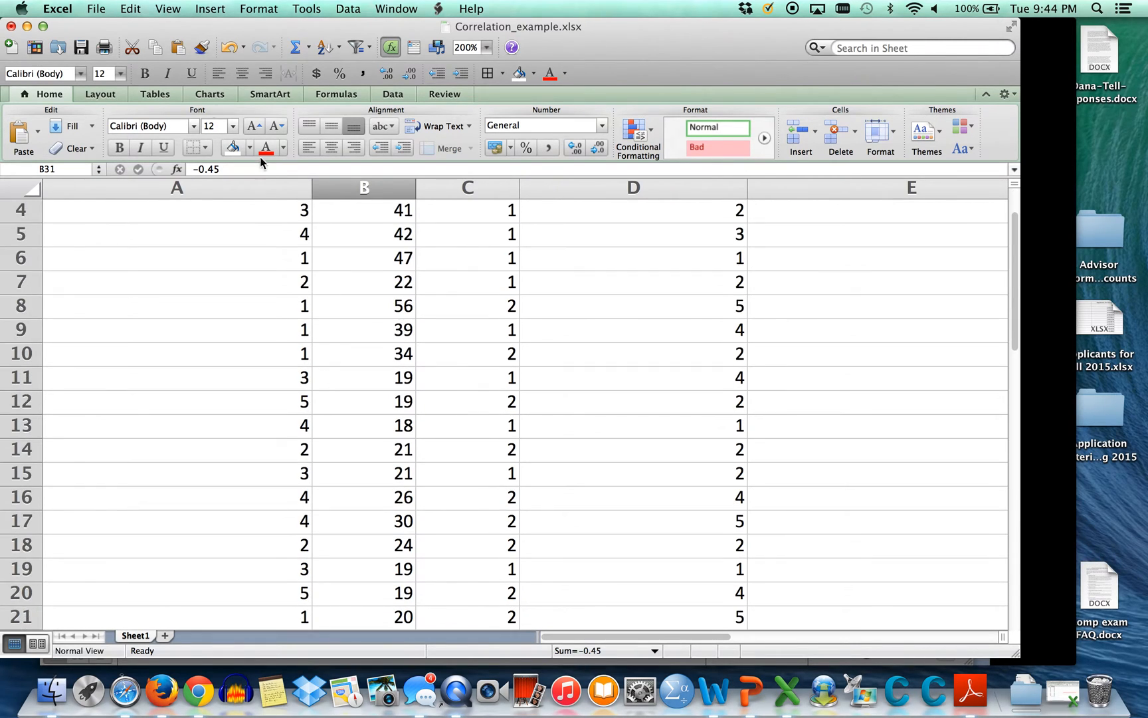
Close Correlation_example.xlsx without saving, switch to the PowerPoint presentation Correlations and t tests, and show its slide show options.
click(11, 27)
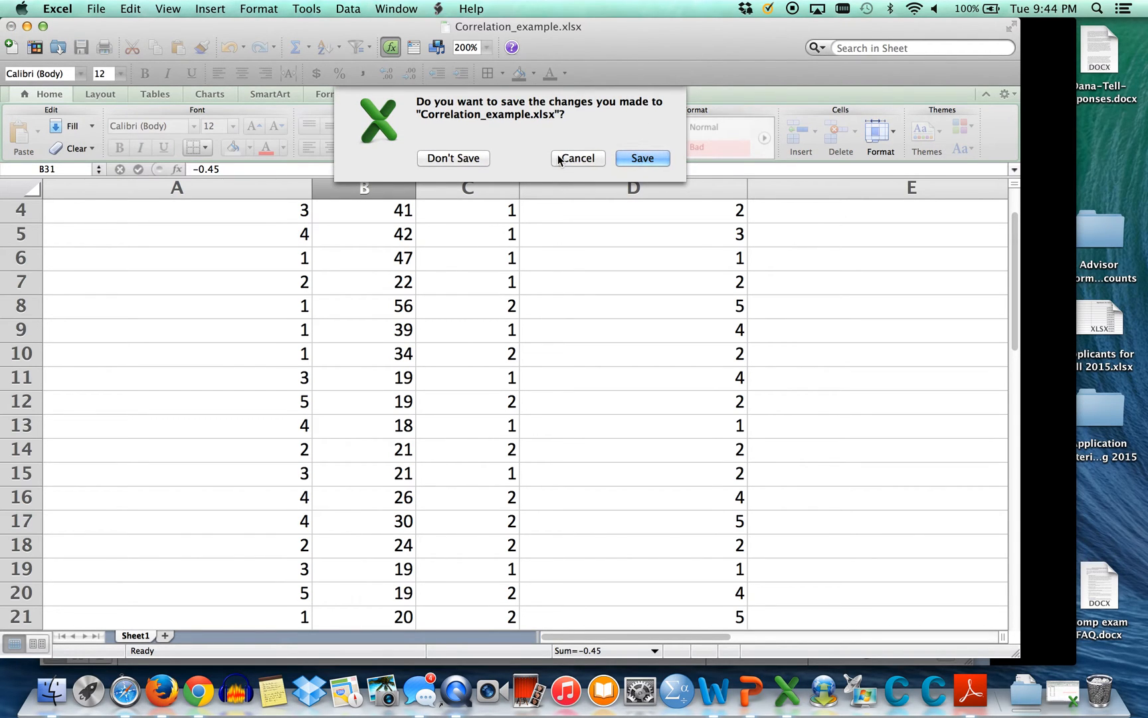
click(443, 159)
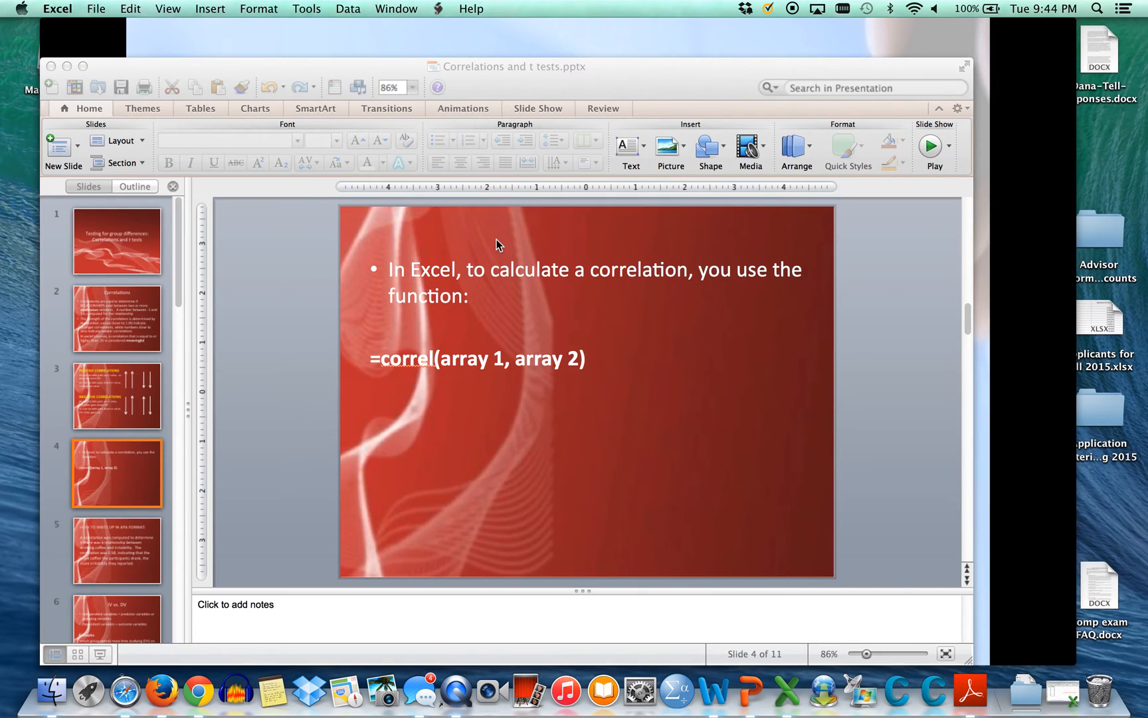
click(545, 105)
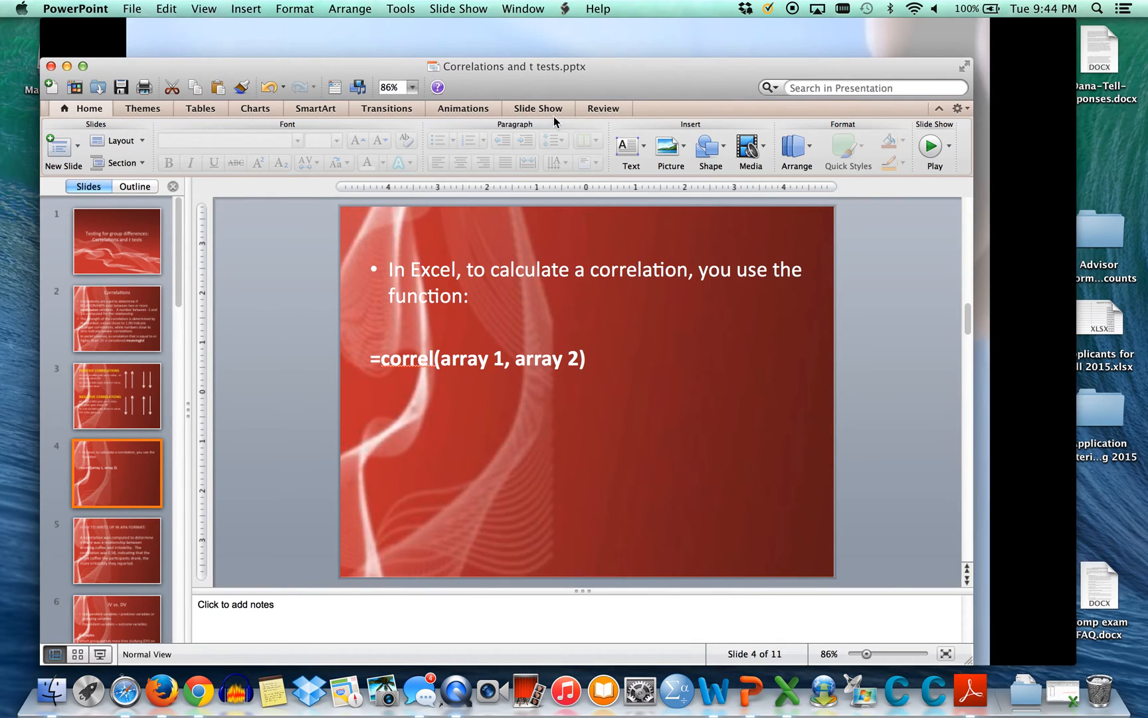
click(508, 108)
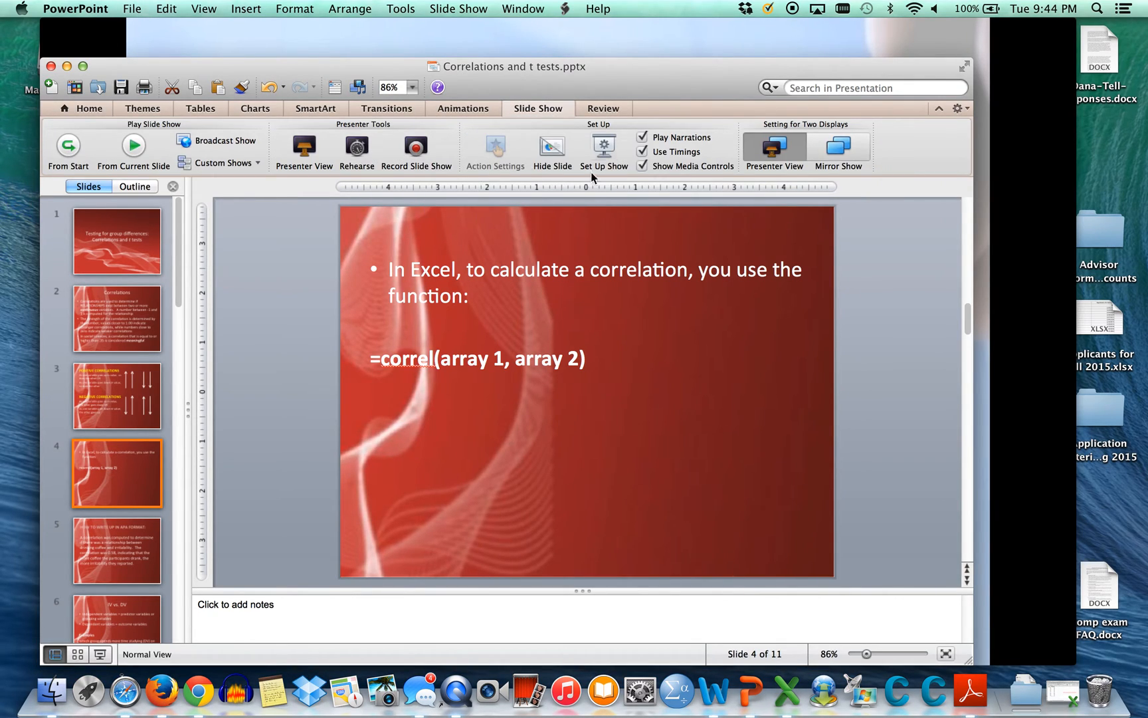
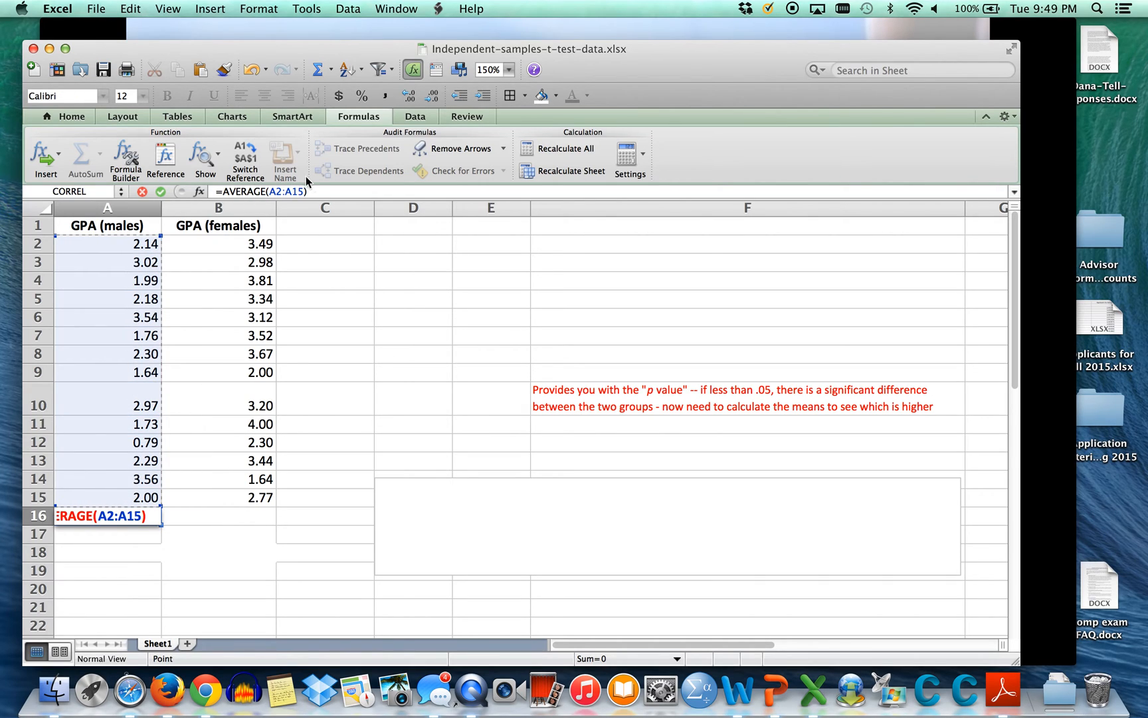
Enter the male GPA average in A16 as =AVERAGE(A2:A15).
key(Return)
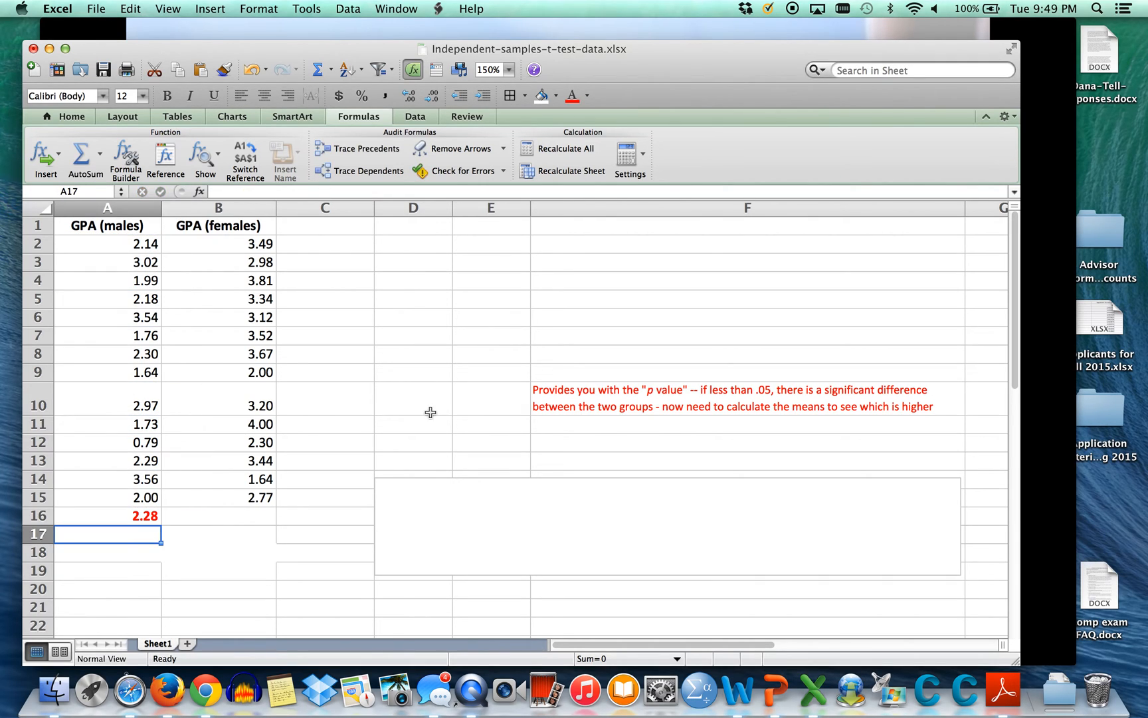
Enter the female GPA average in B16 as =AVERAGE(B2:B15).
click(220, 519)
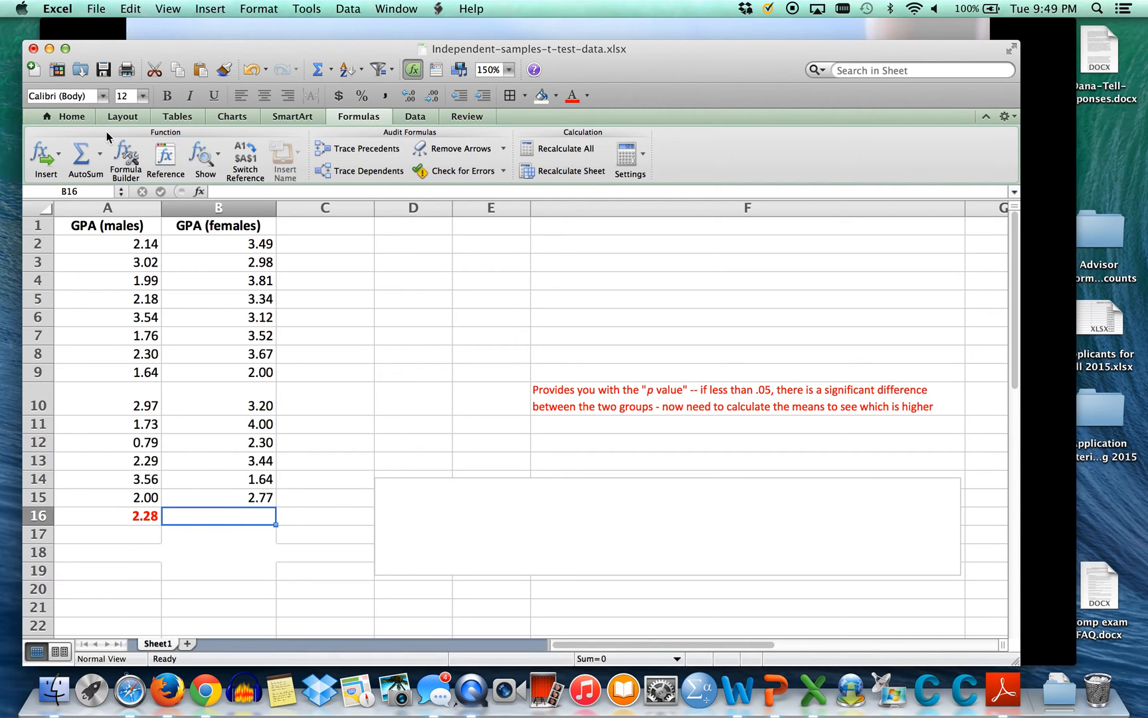
click(58, 157)
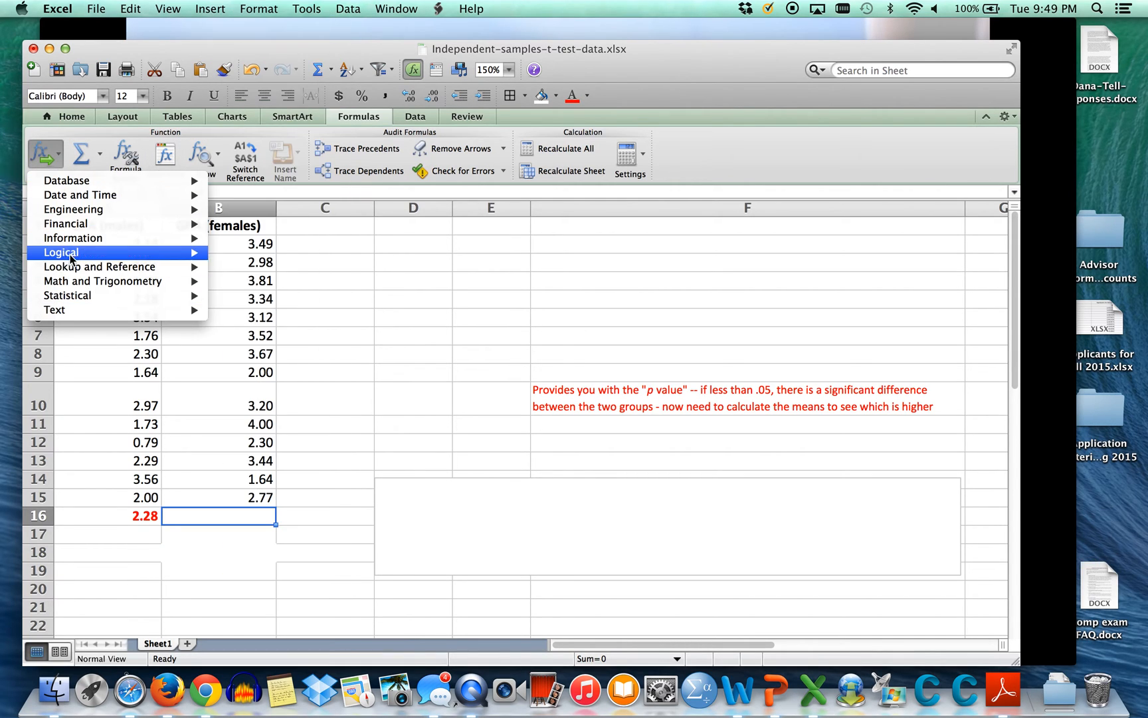
mouse_move(71, 297)
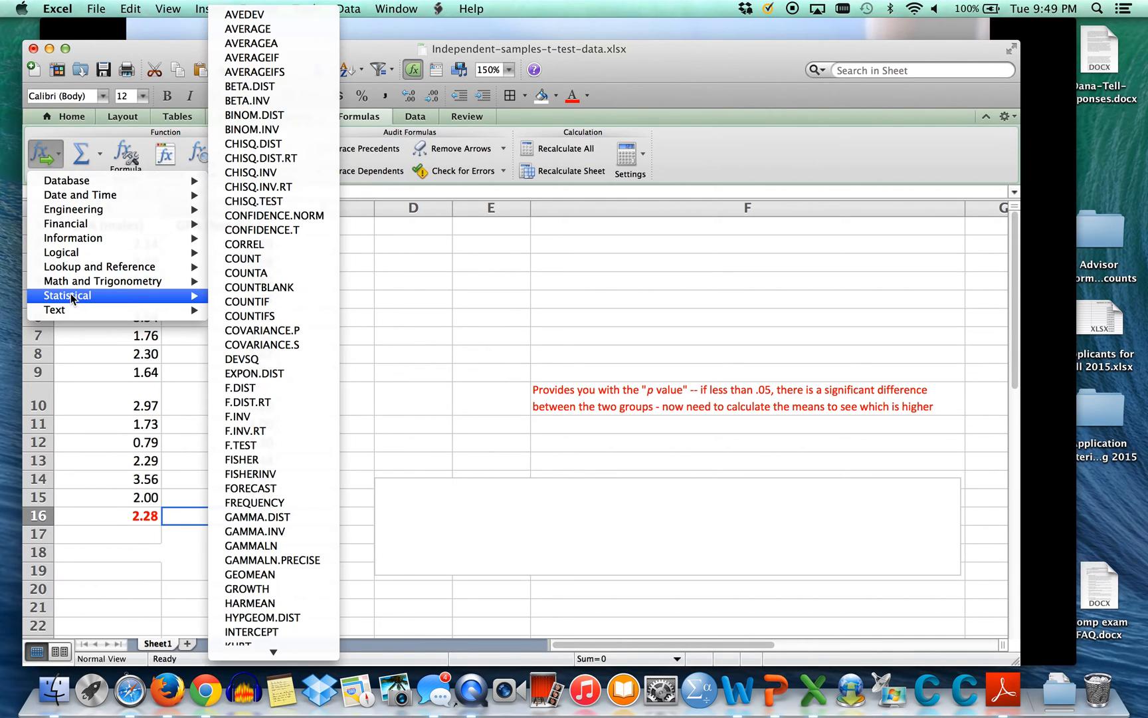
click(275, 31)
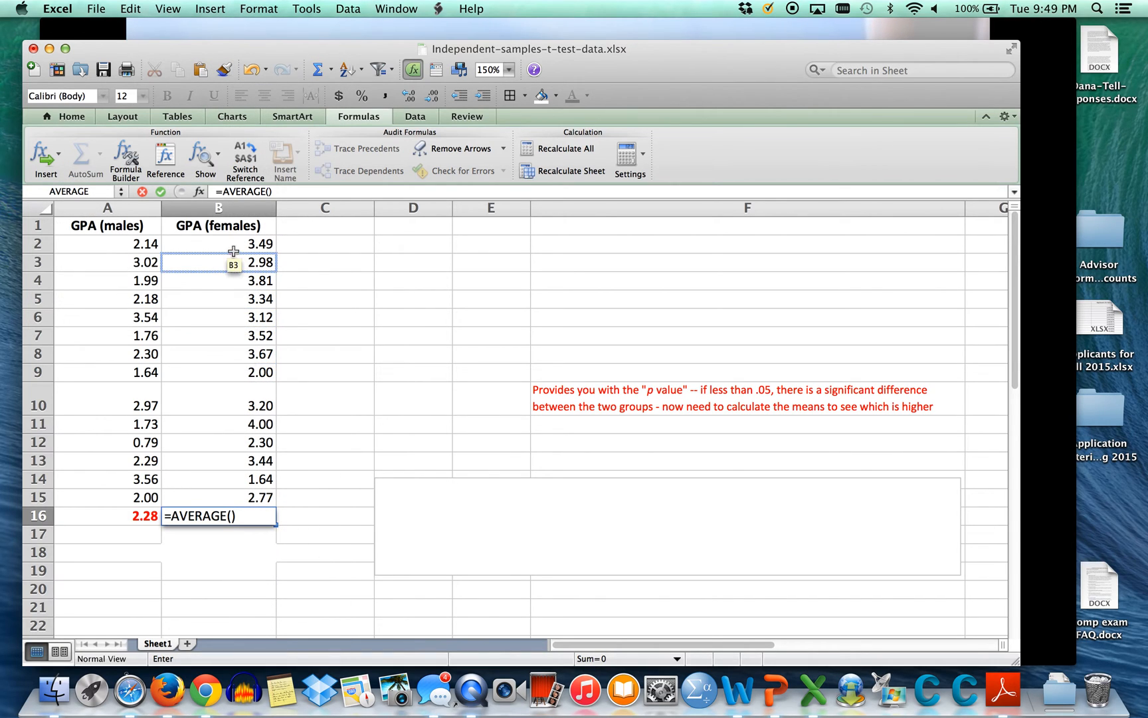
drag(229, 245, 229, 499)
click(314, 189)
key(Return)
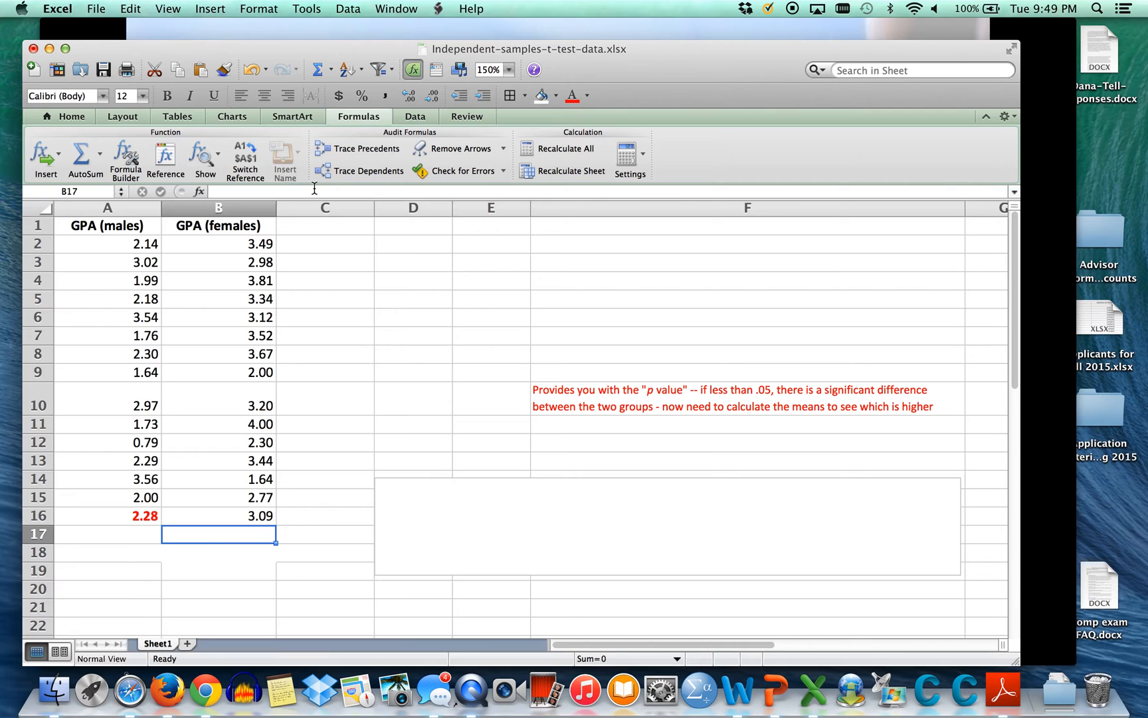
Remove the bold formatting from the male average in A16 and set its font color to black.
click(139, 518)
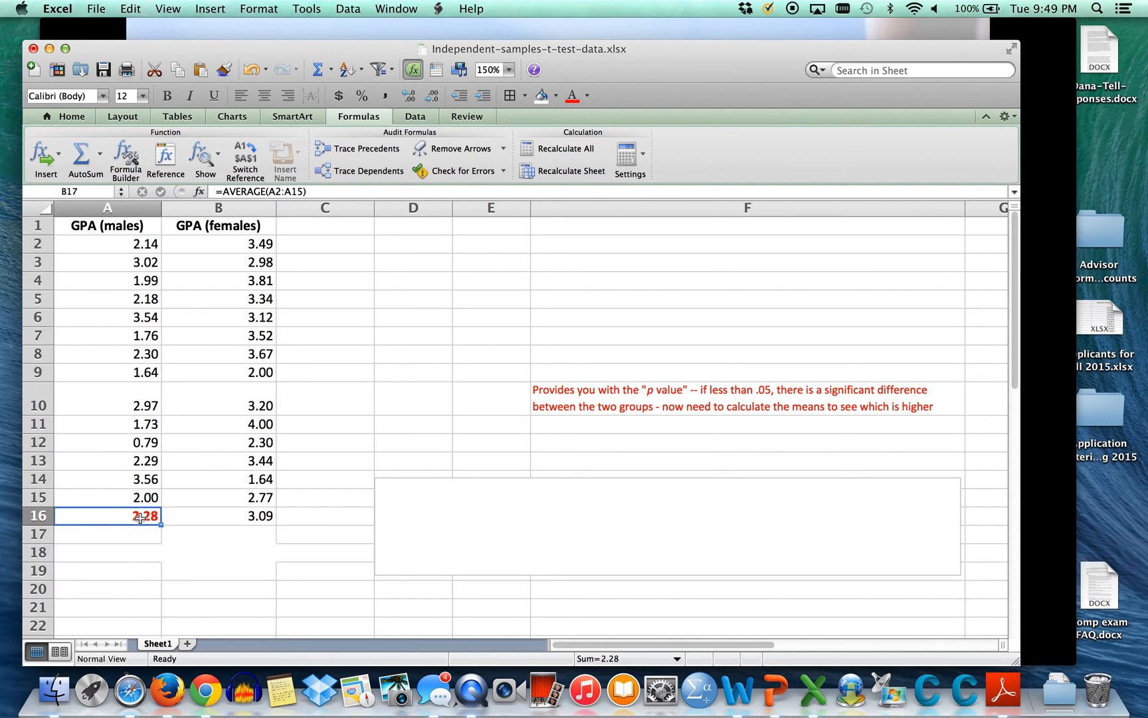
click(69, 118)
click(141, 170)
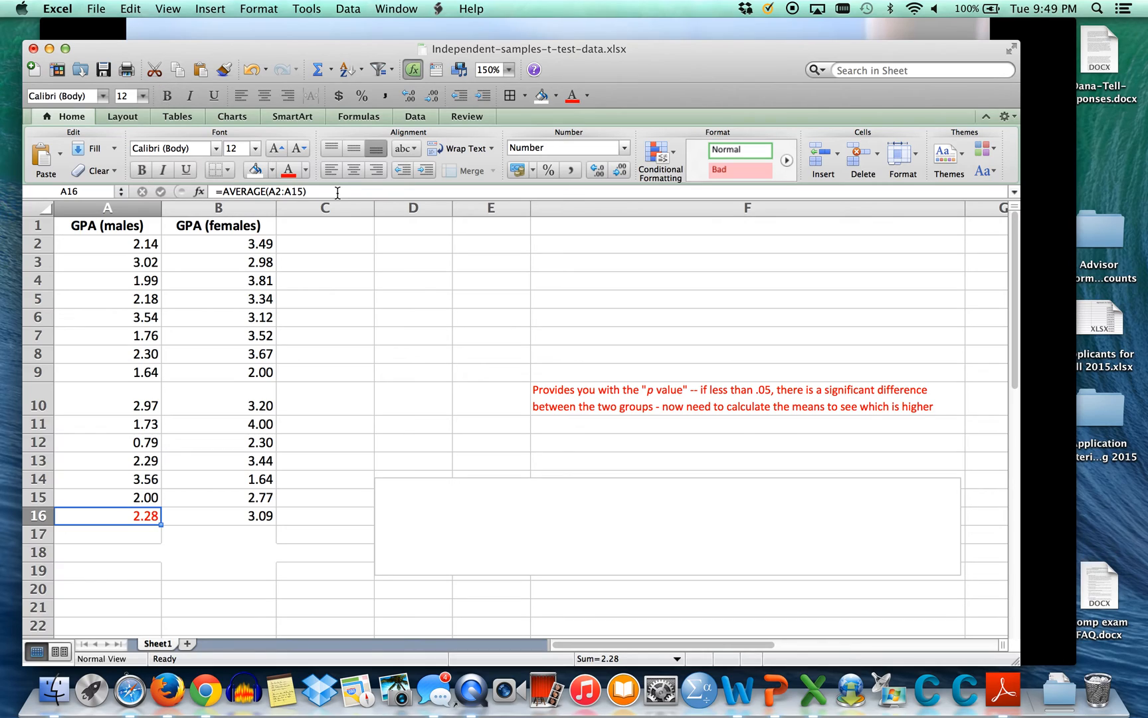
click(305, 171)
click(304, 192)
Fill the two group averages in A16:B16 with yellow.
drag(133, 521, 176, 516)
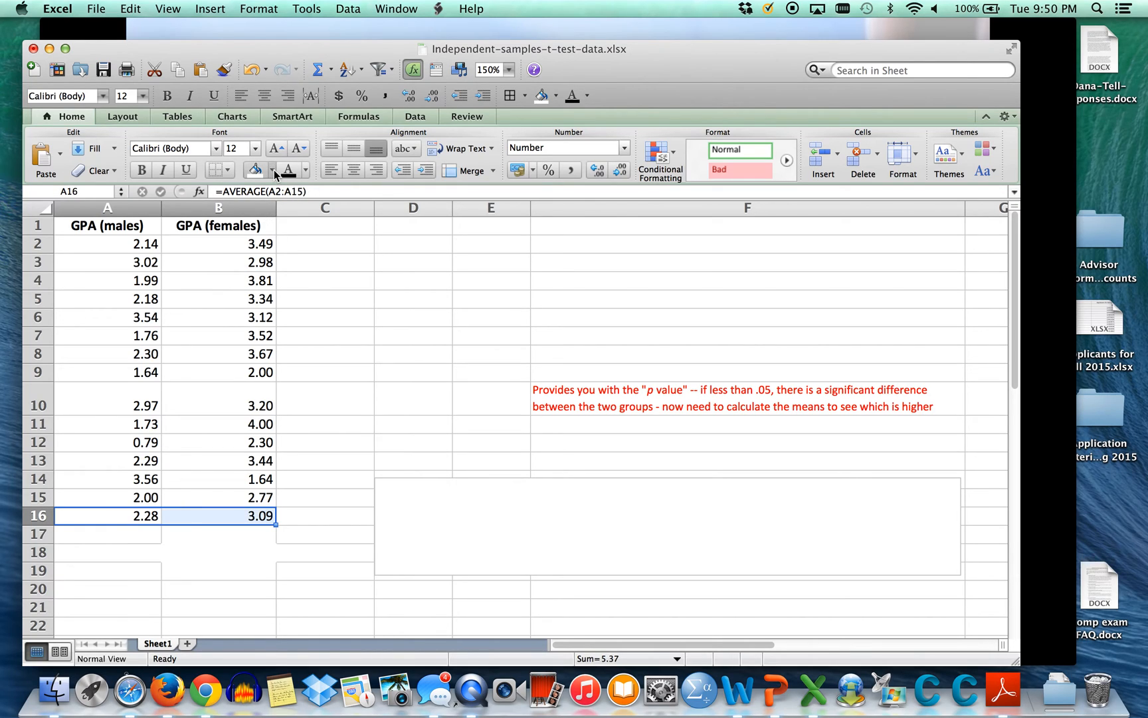
click(272, 170)
click(284, 287)
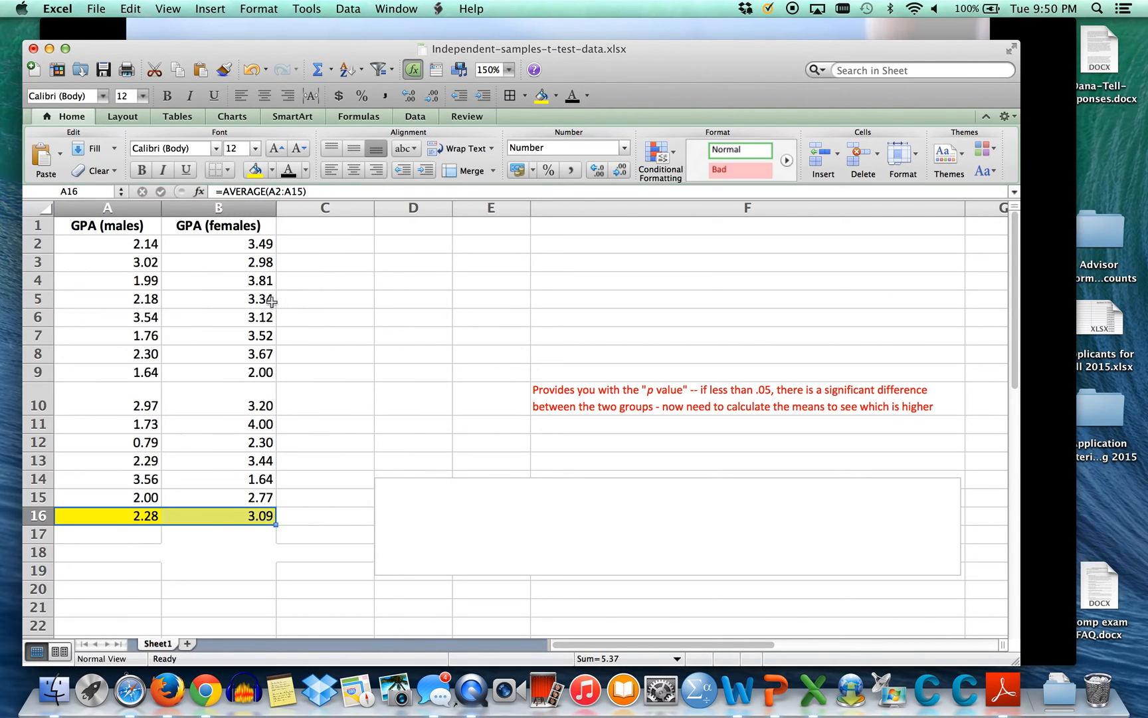
click(119, 535)
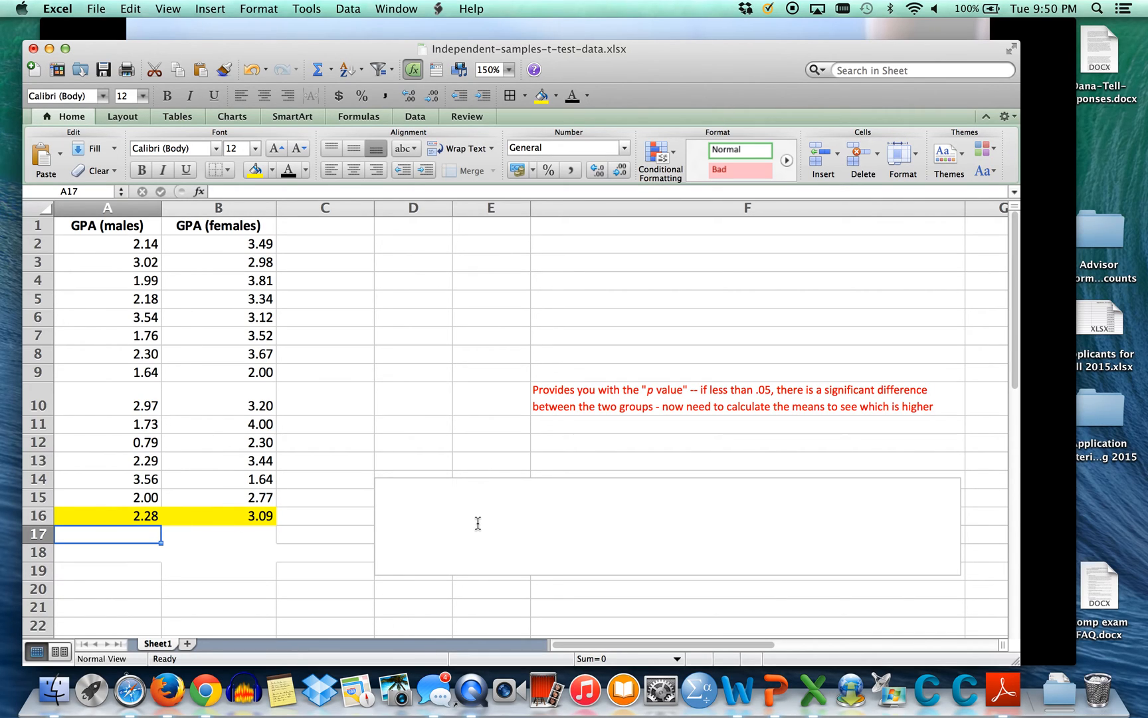
Try to enter =correl(A2:A15,B2:B15,2,3) in E13 to compare male and female GPAs.
click(476, 462)
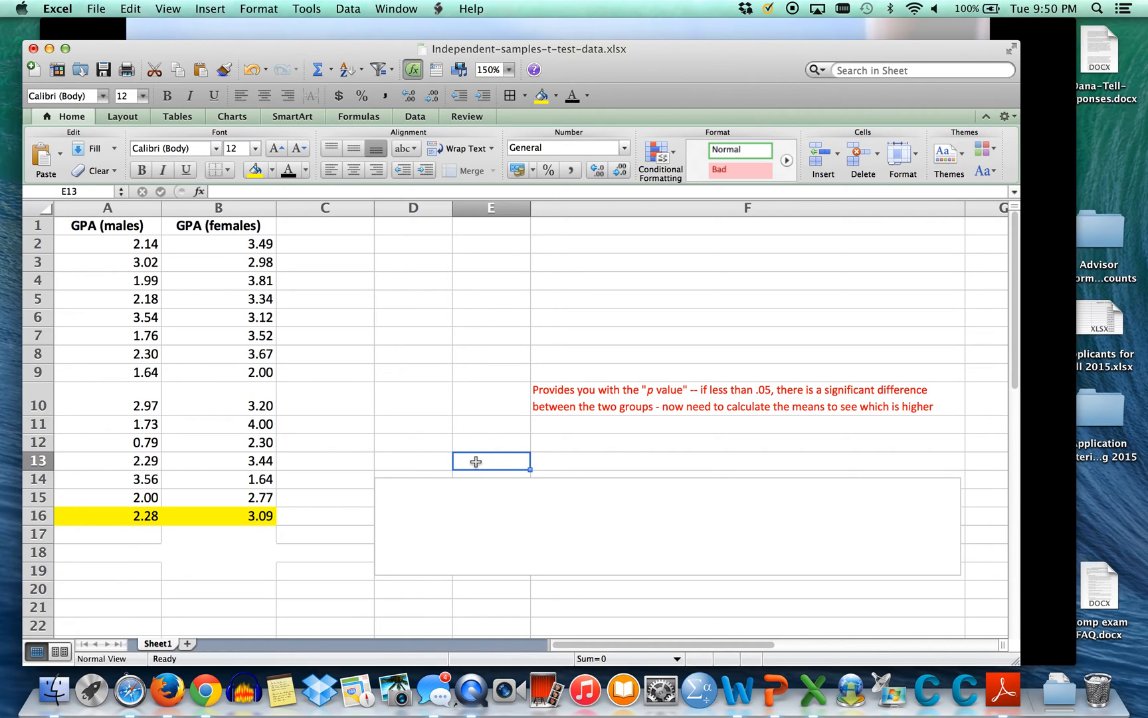
text(=co)
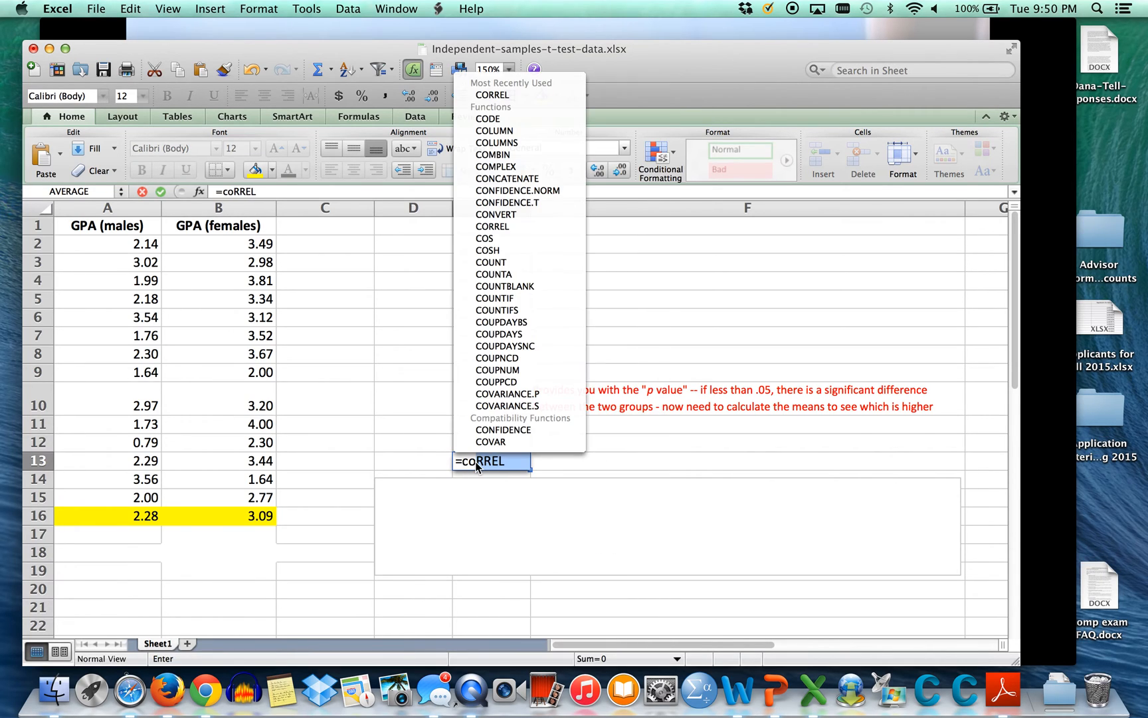
text(rrel)
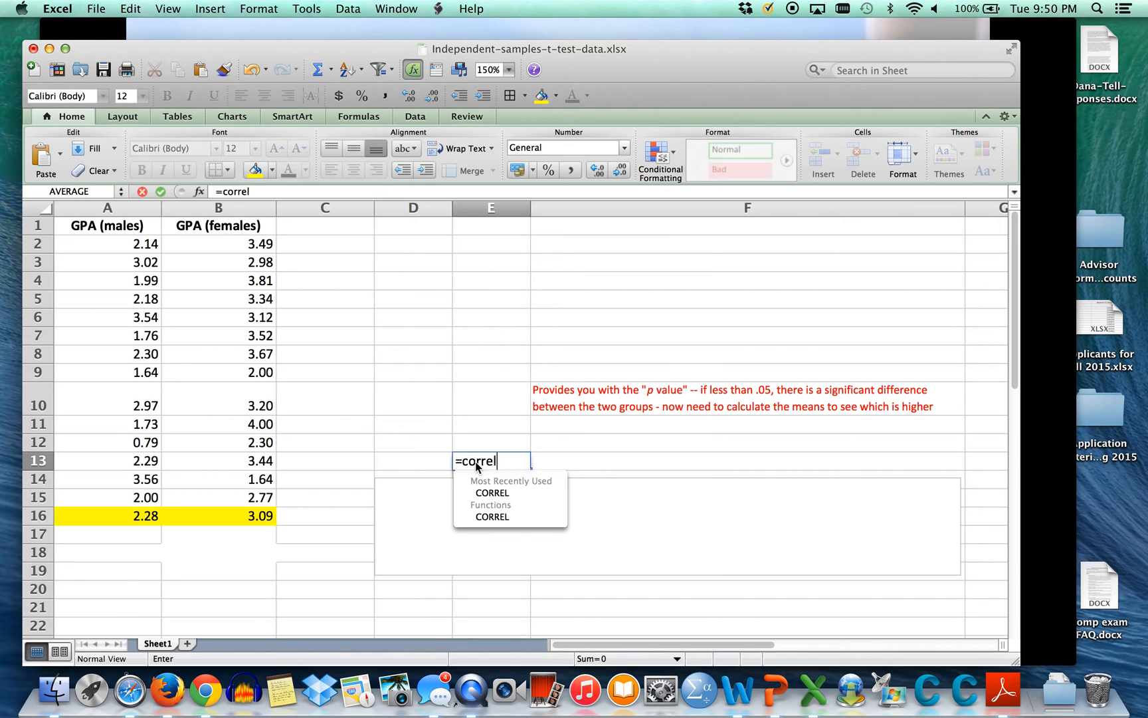
text(()
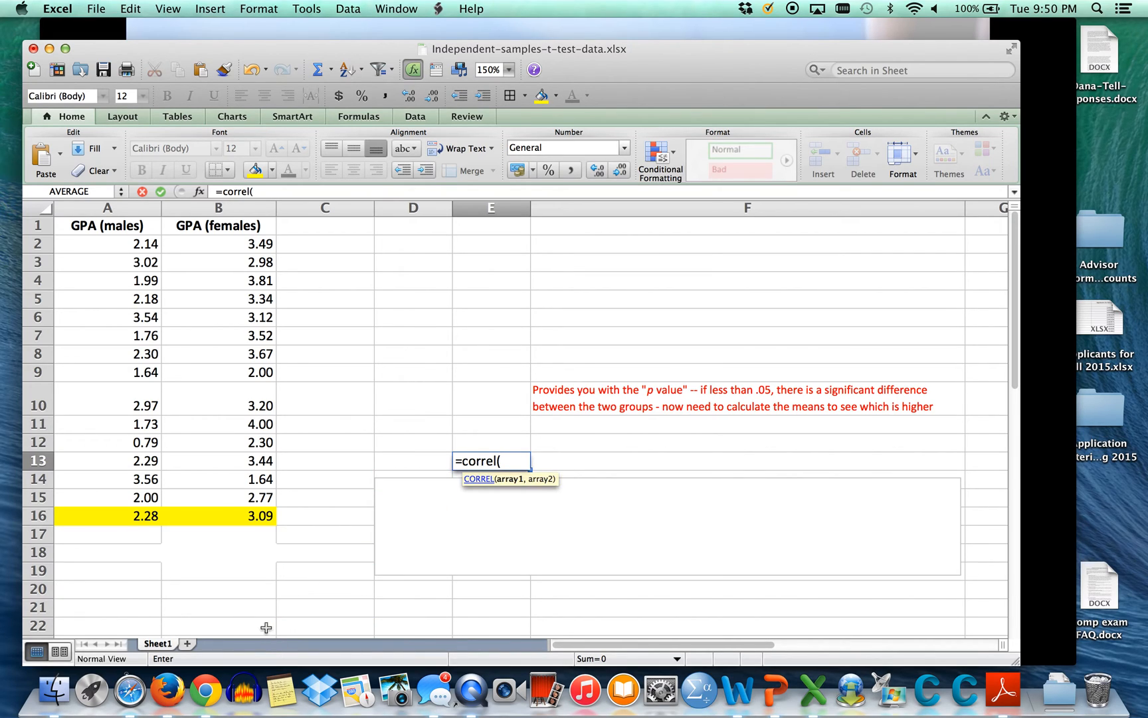
drag(121, 246, 112, 497)
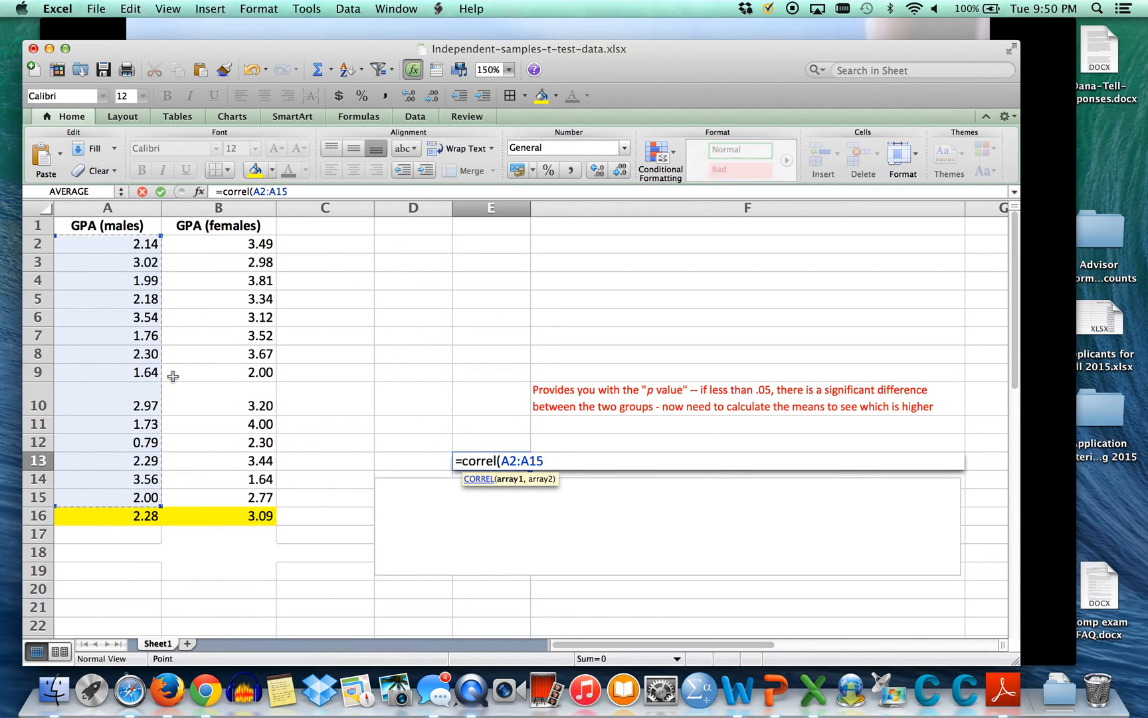
click(292, 191)
text(,)
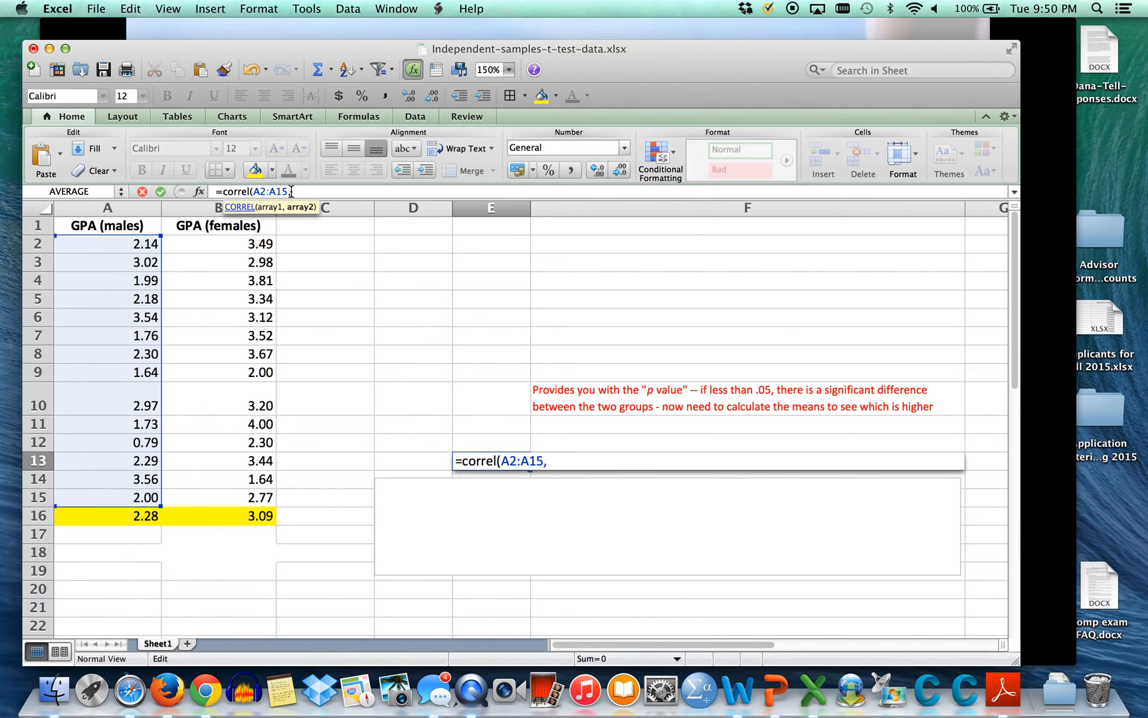
drag(233, 245, 214, 500)
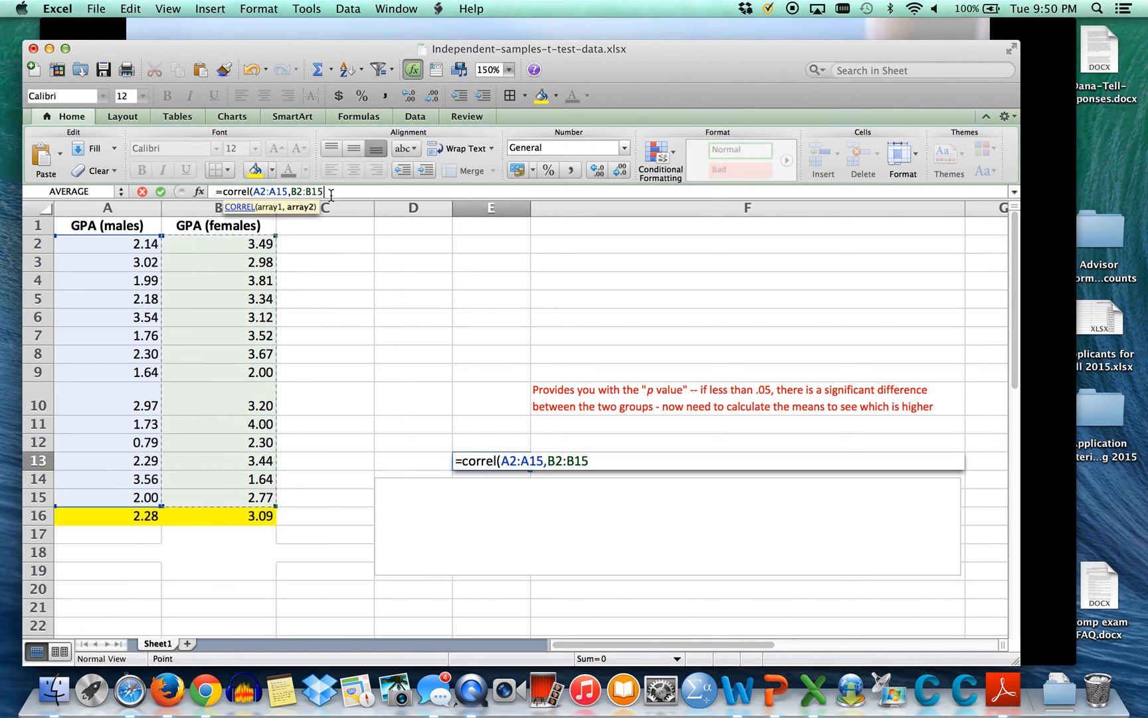
text(,2,3)
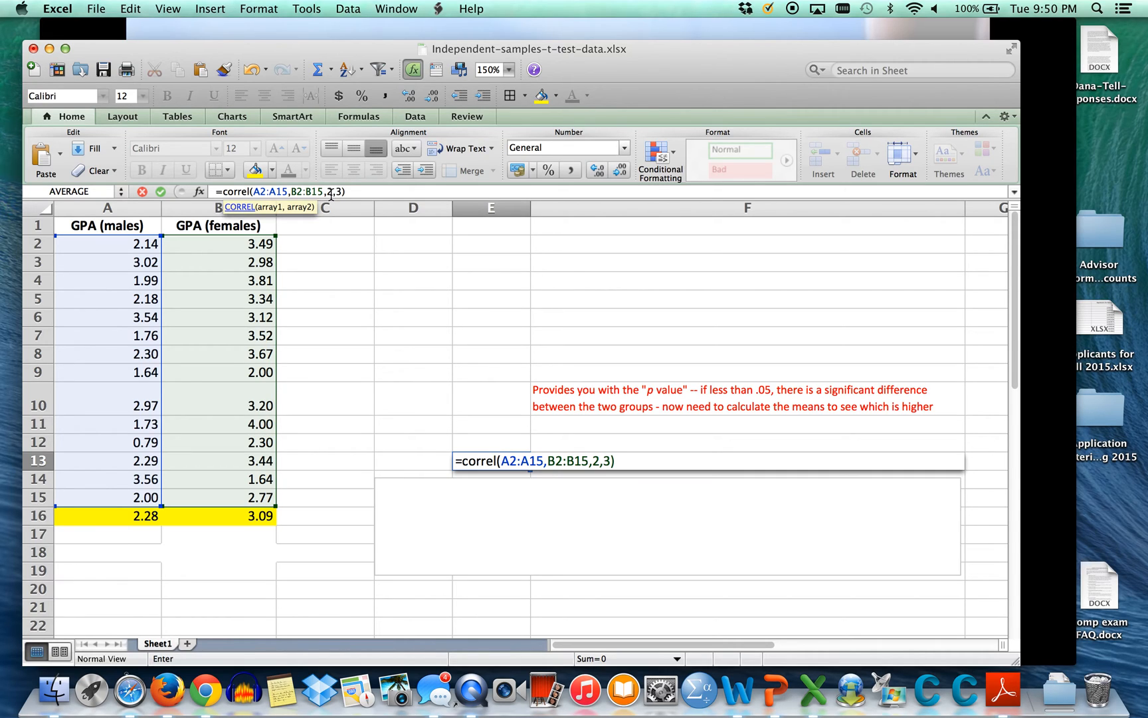
key(Return)
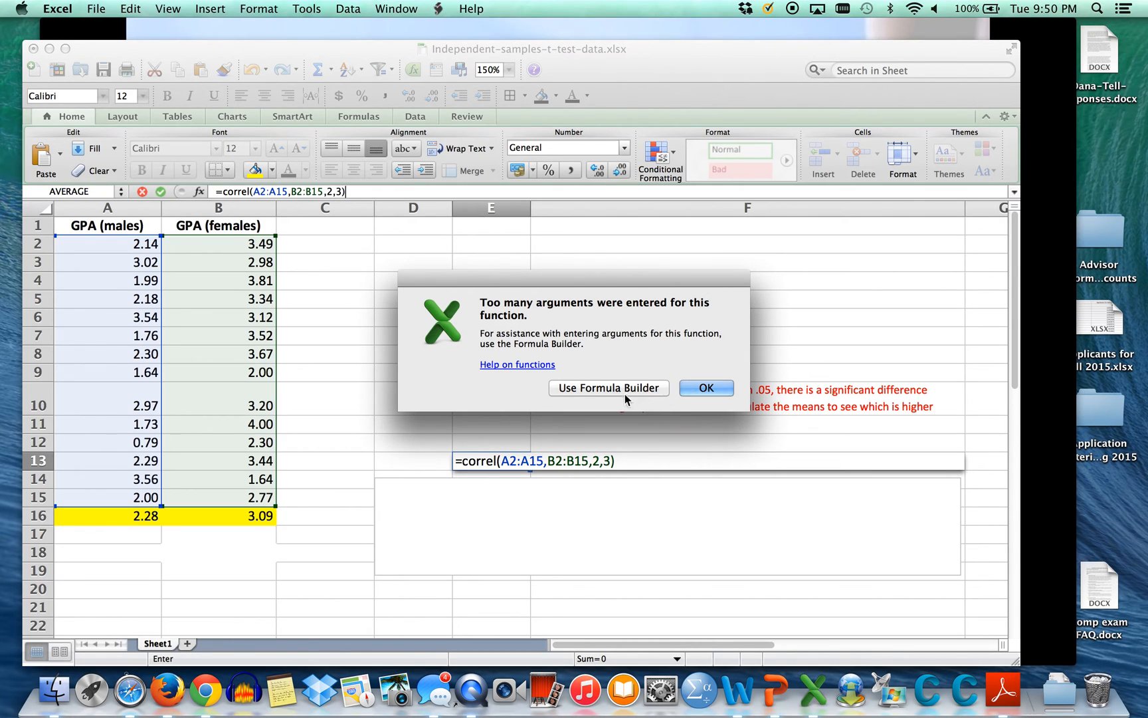
click(690, 389)
Retry the E13 formula with spaces before the last two arguments, =correl(A2:A15,B2:B15, 2, 3), and discard the entry.
click(328, 191)
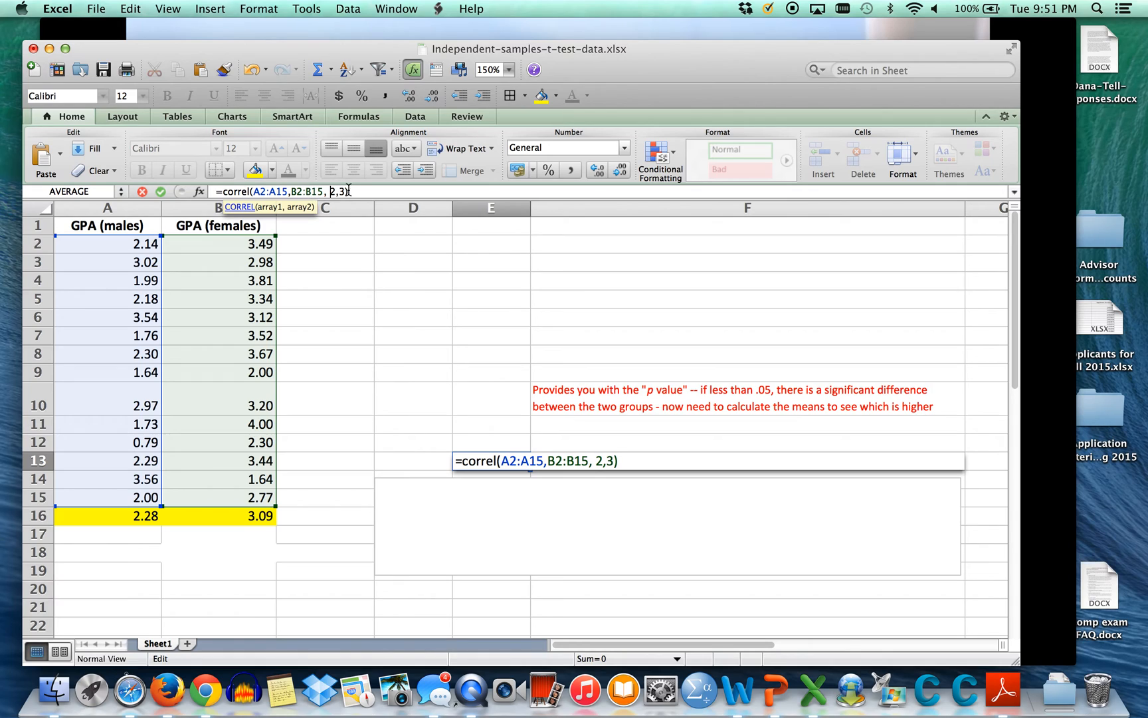
click(341, 191)
click(359, 191)
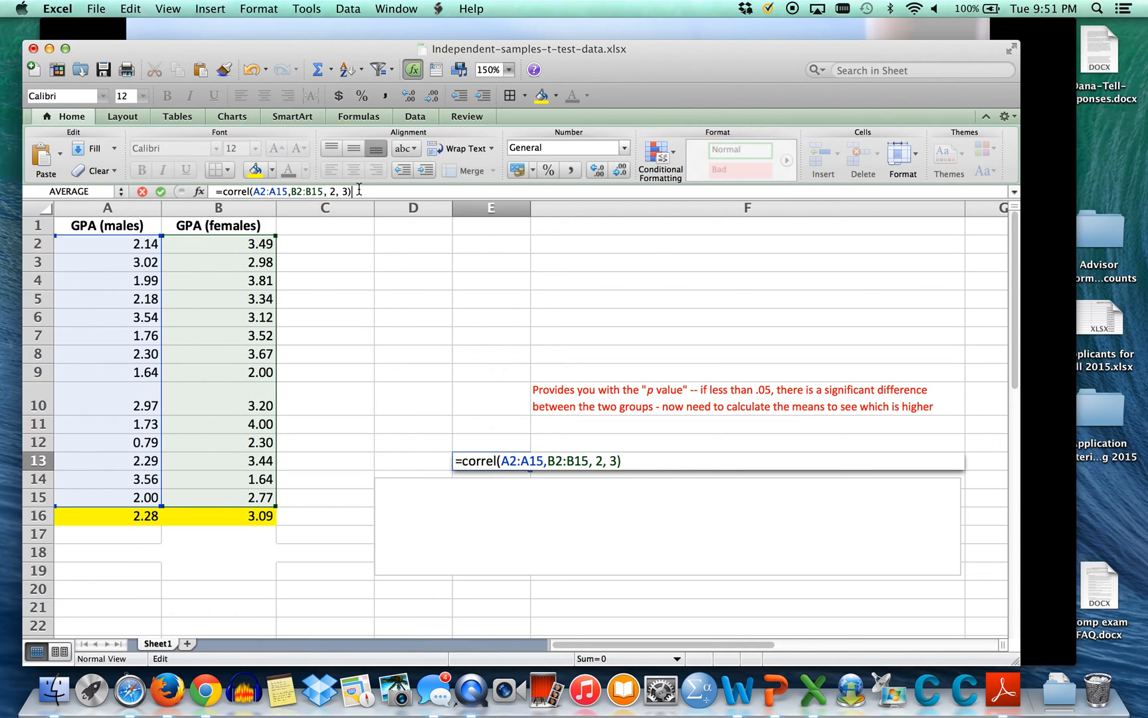
key(Return)
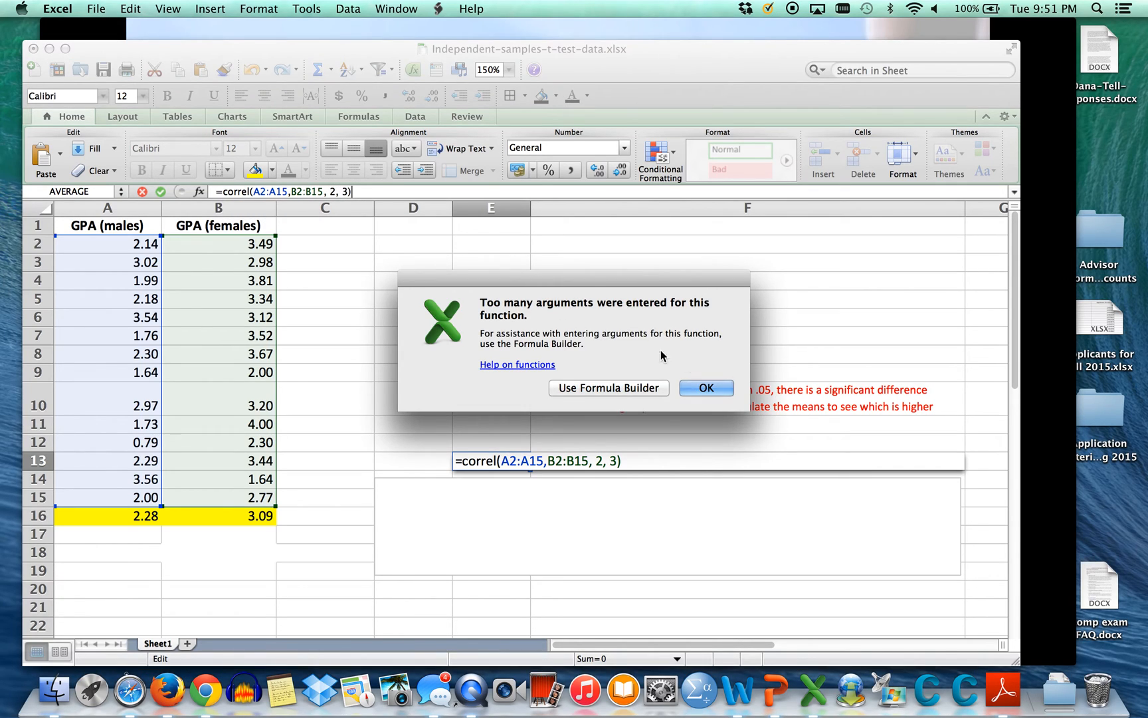
click(705, 389)
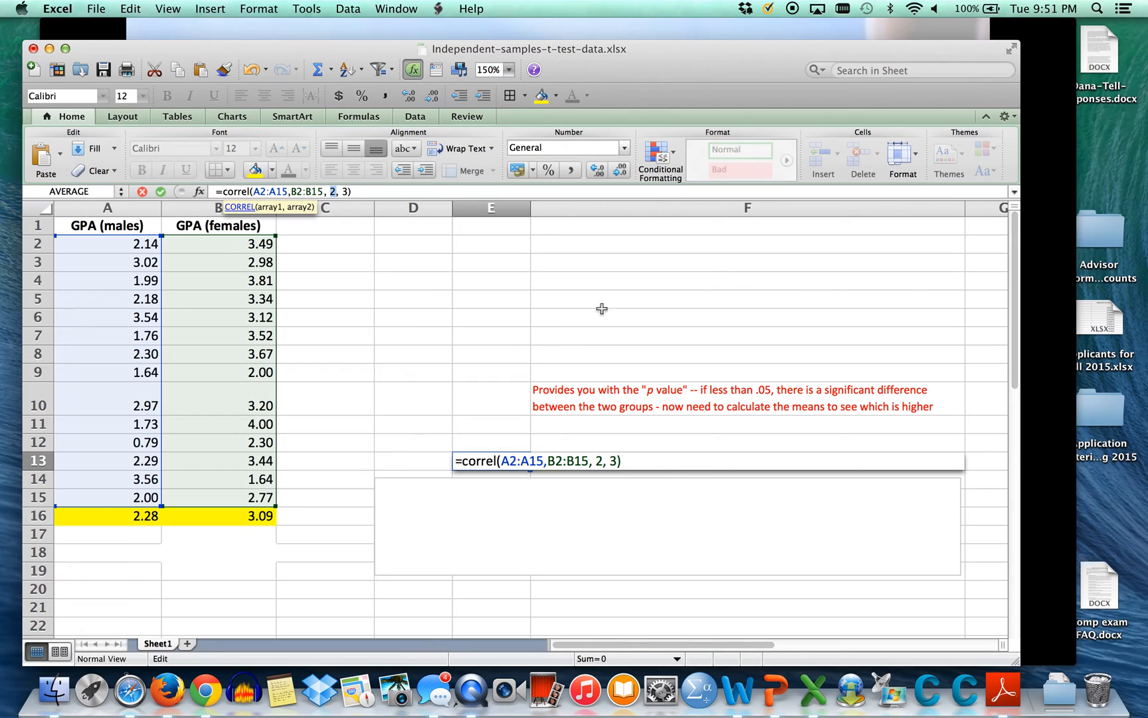
click(579, 336)
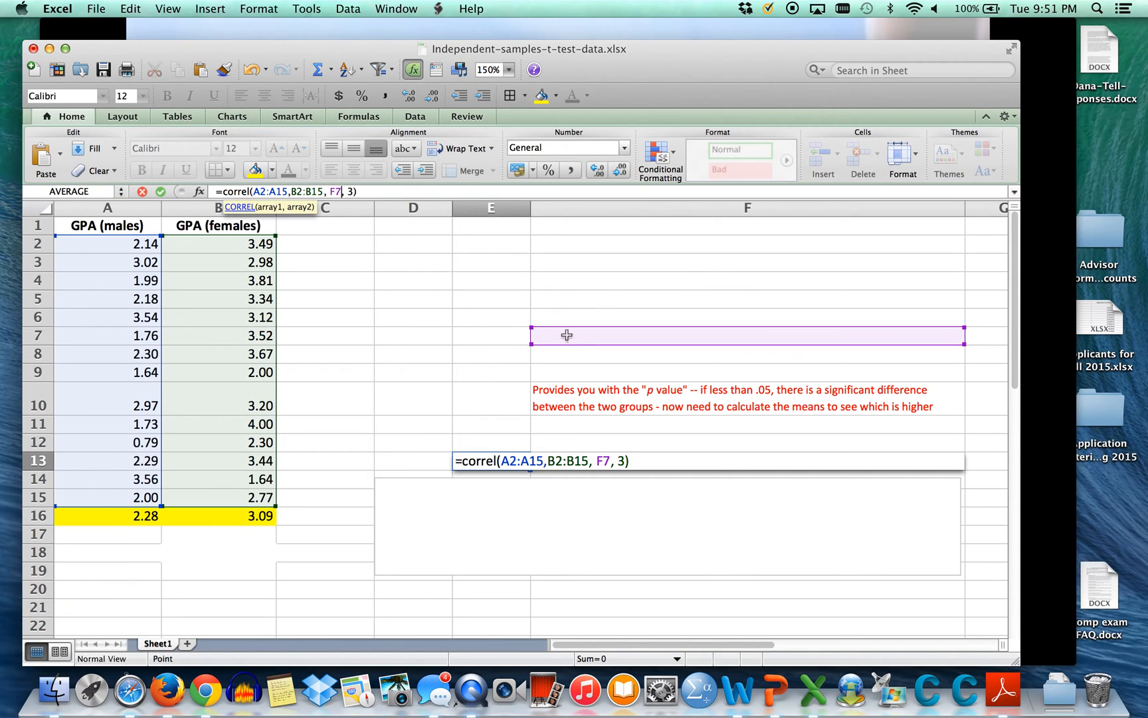
click(367, 191)
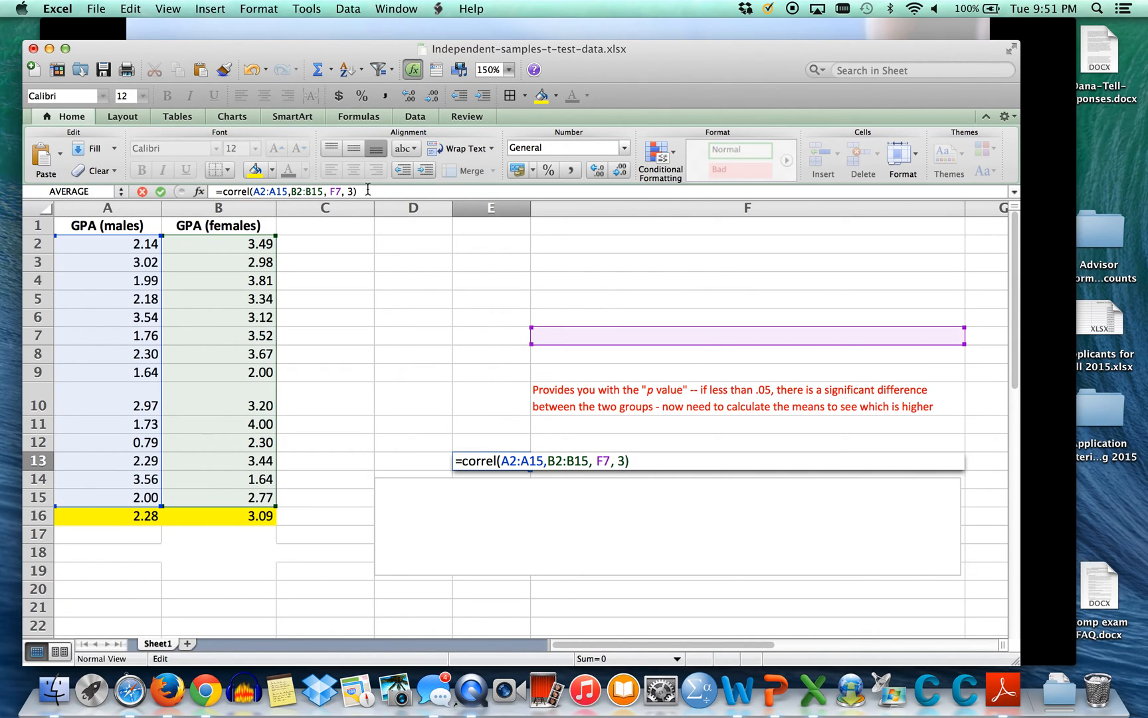
drag(367, 191, 192, 191)
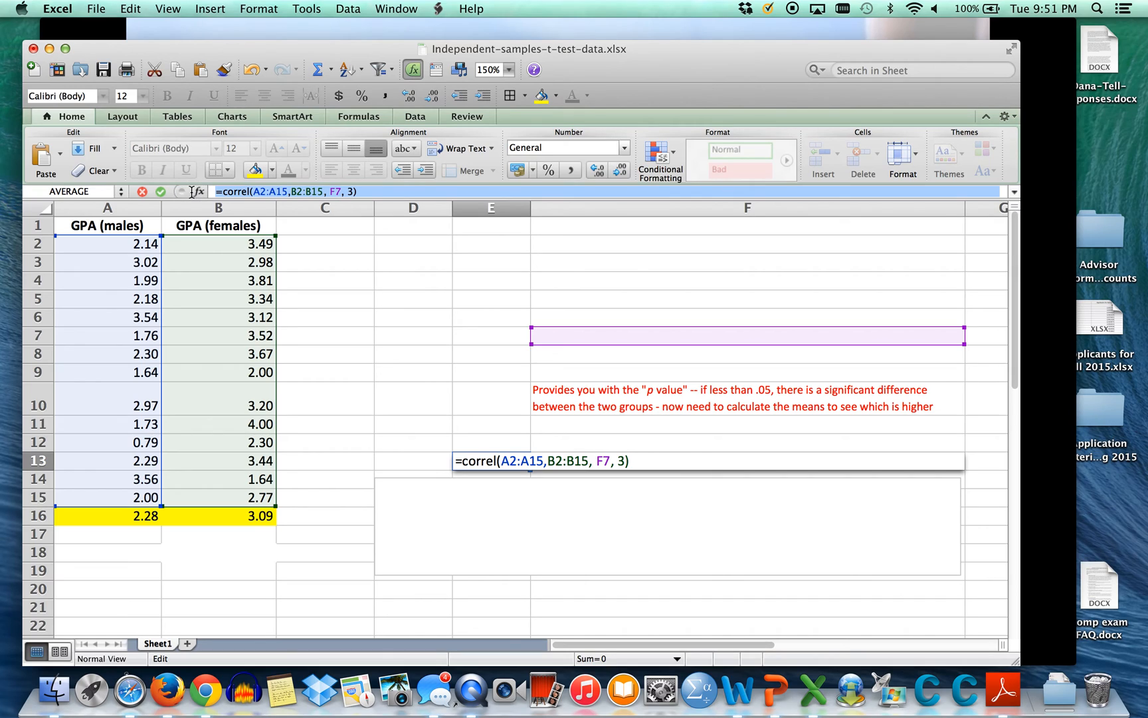
key(Escape)
click(591, 337)
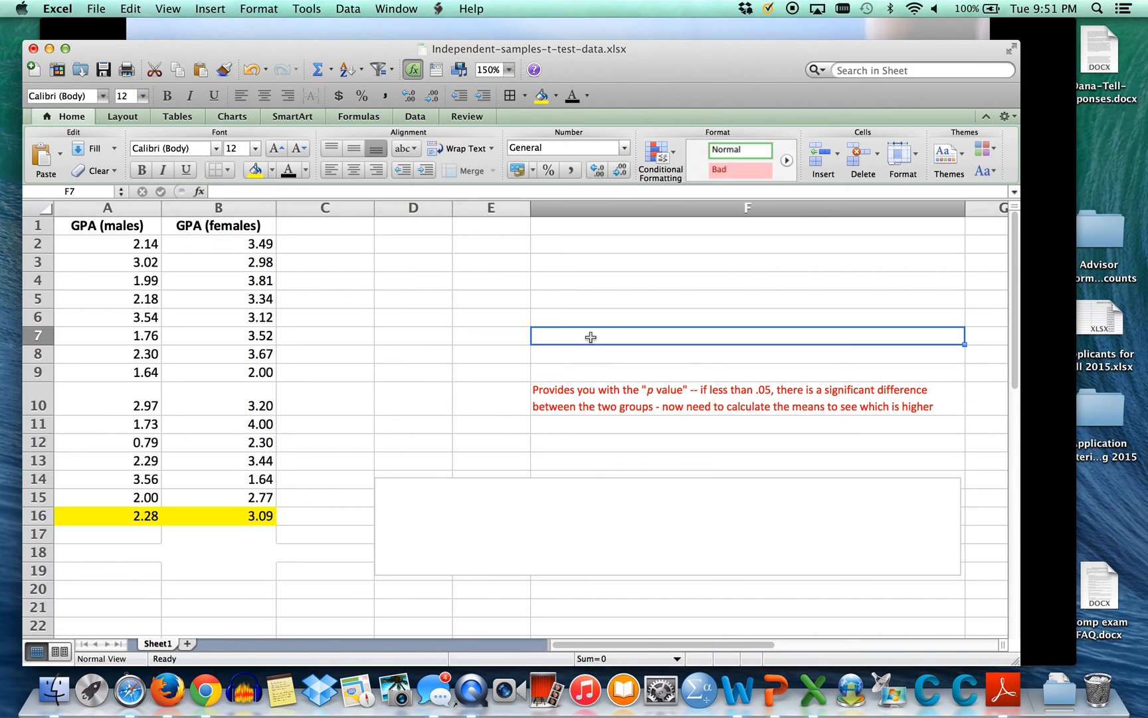
click(225, 192)
text(=)
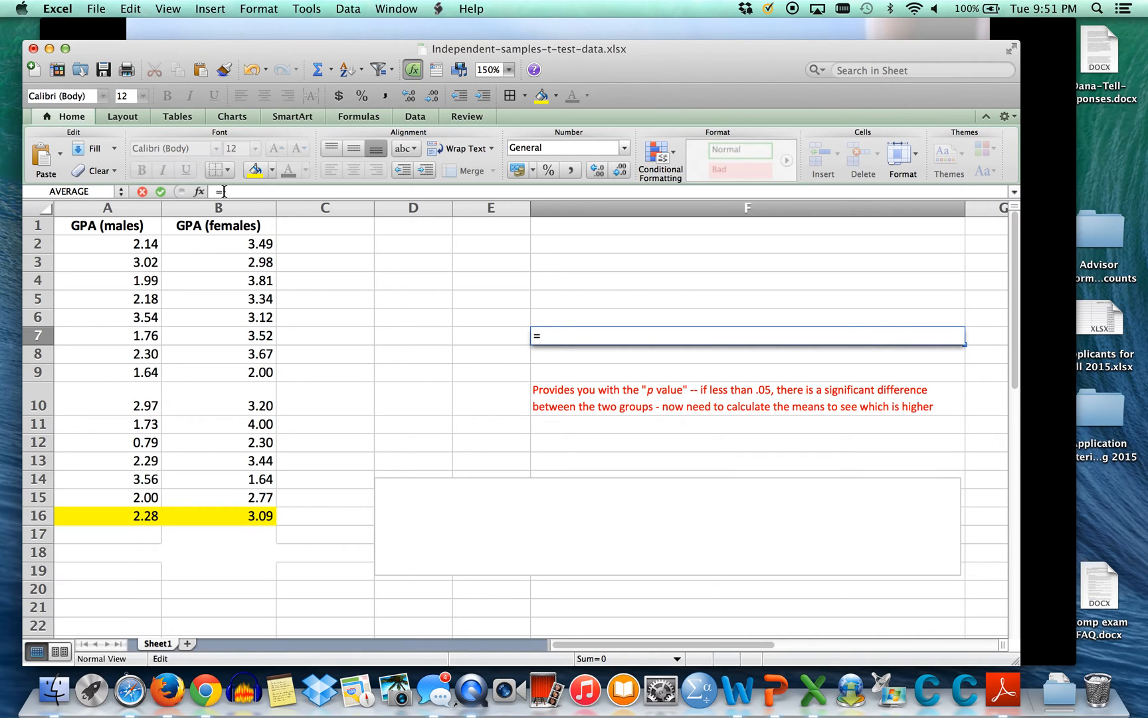
text(correl()
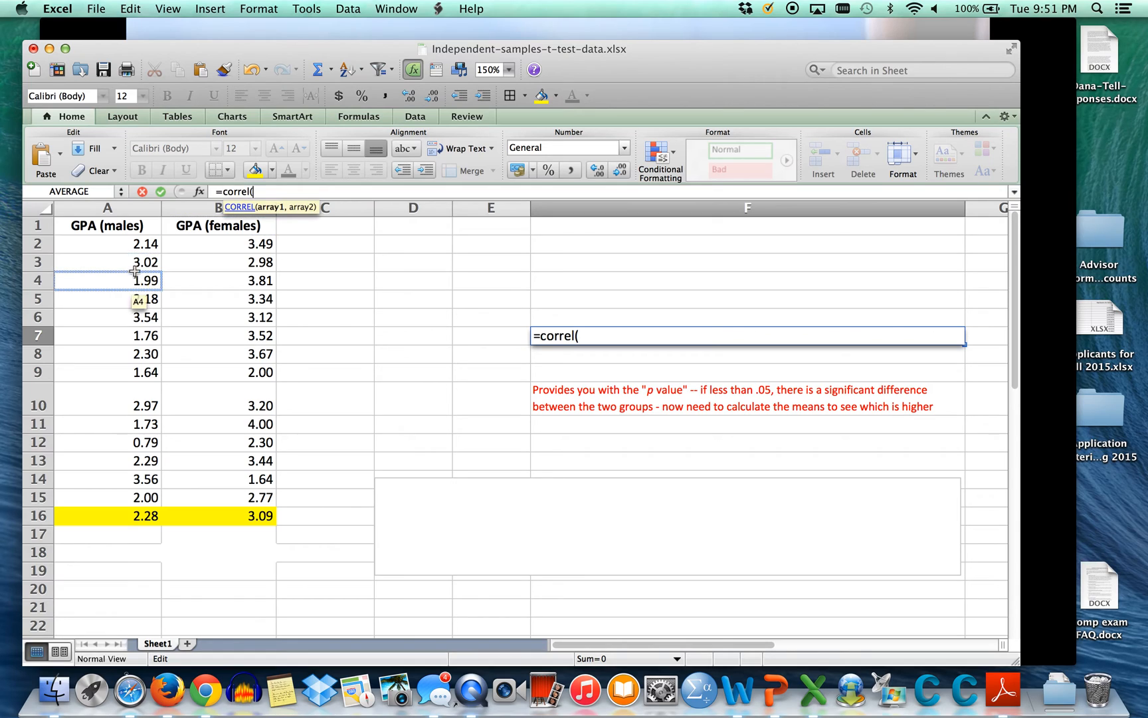
drag(116, 247, 126, 444)
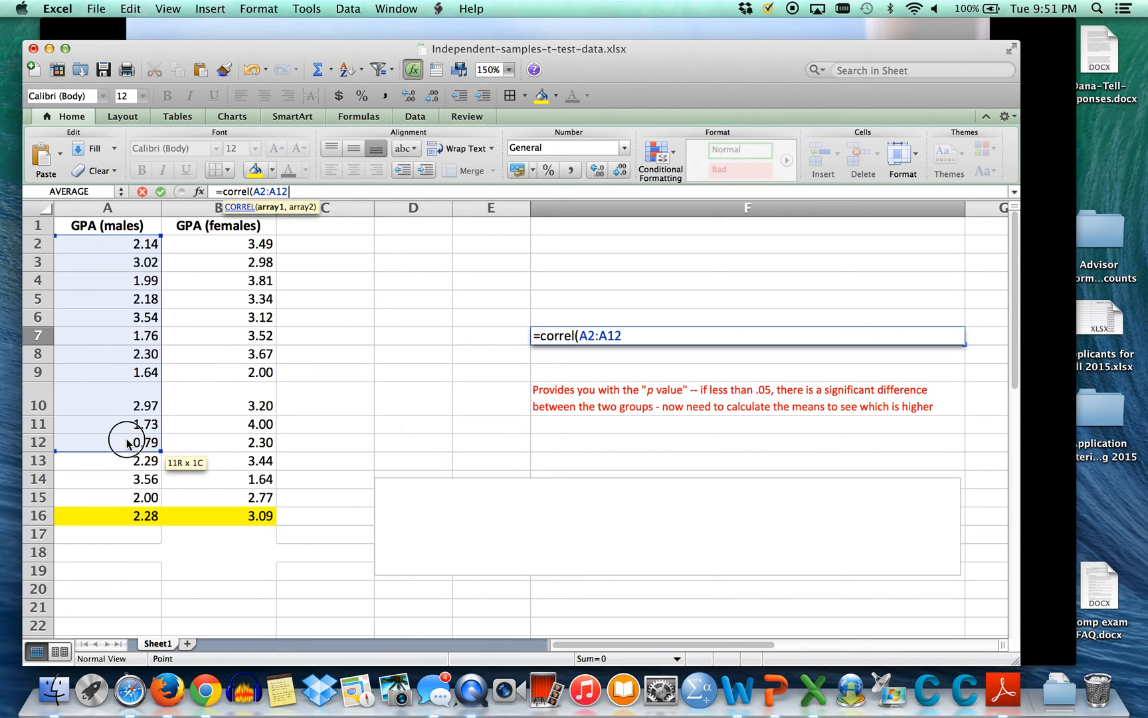
click(295, 191)
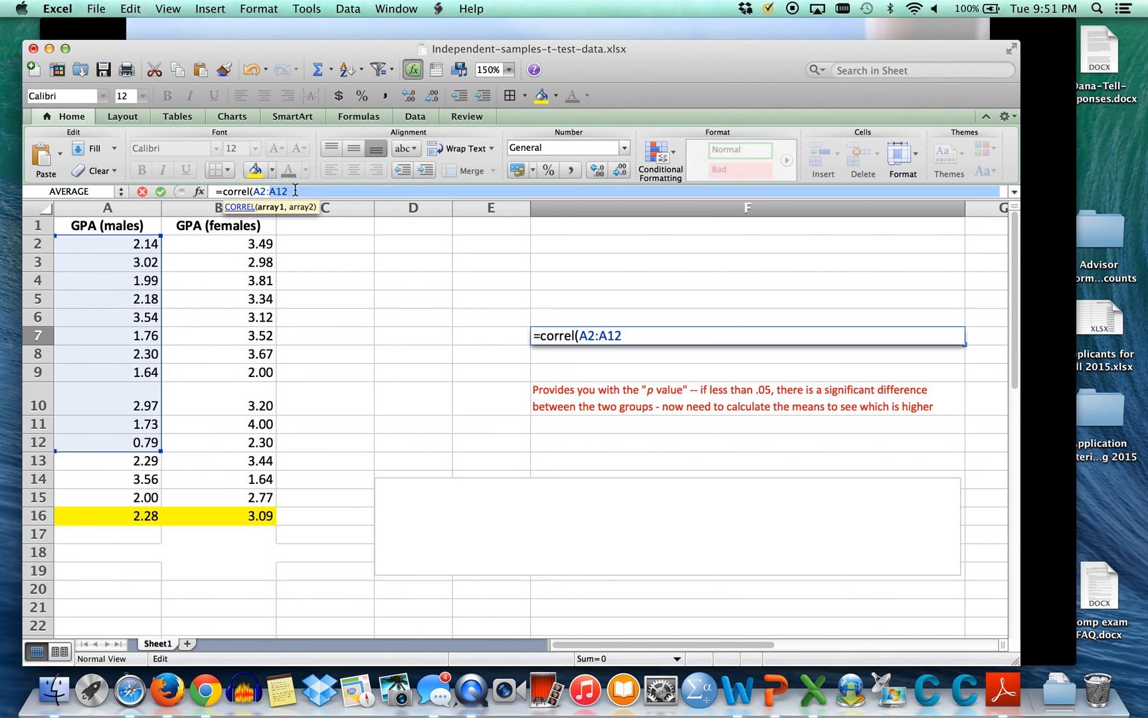
click(294, 191)
Replace the unfinished correlation formula in F7 with =ttest(A2:A15,B2:B15,2,3) to compare male and female GPAs.
drag(294, 190, 210, 191)
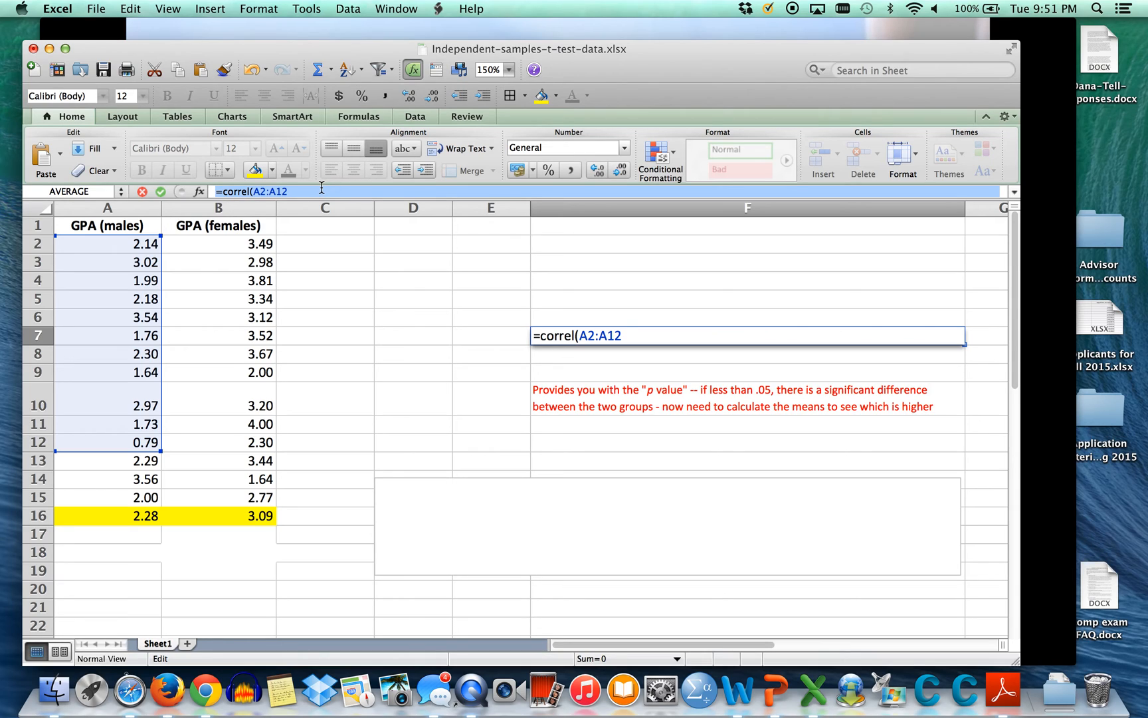
text(=ttest)
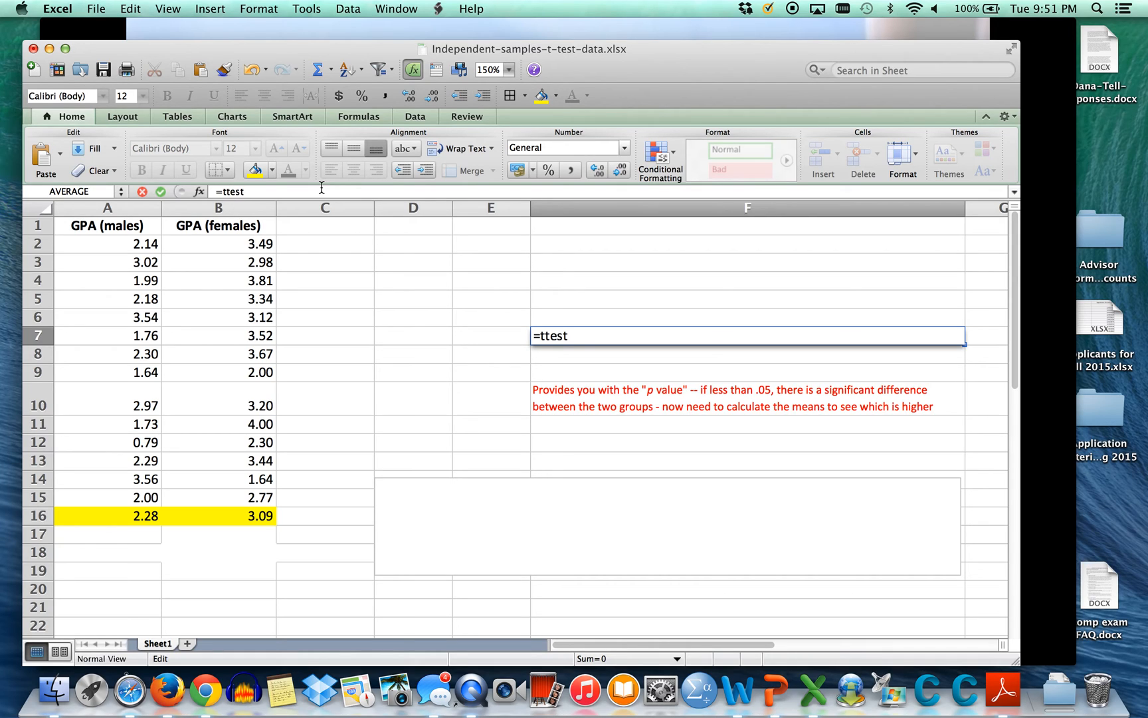
text(()
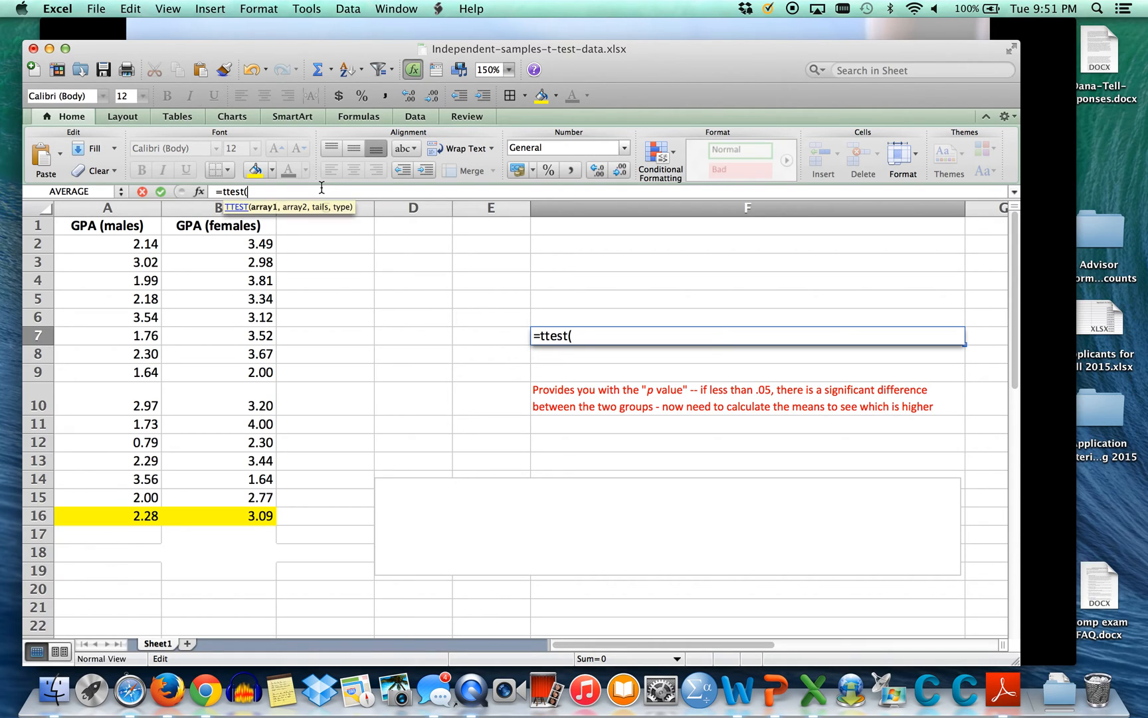
click(124, 243)
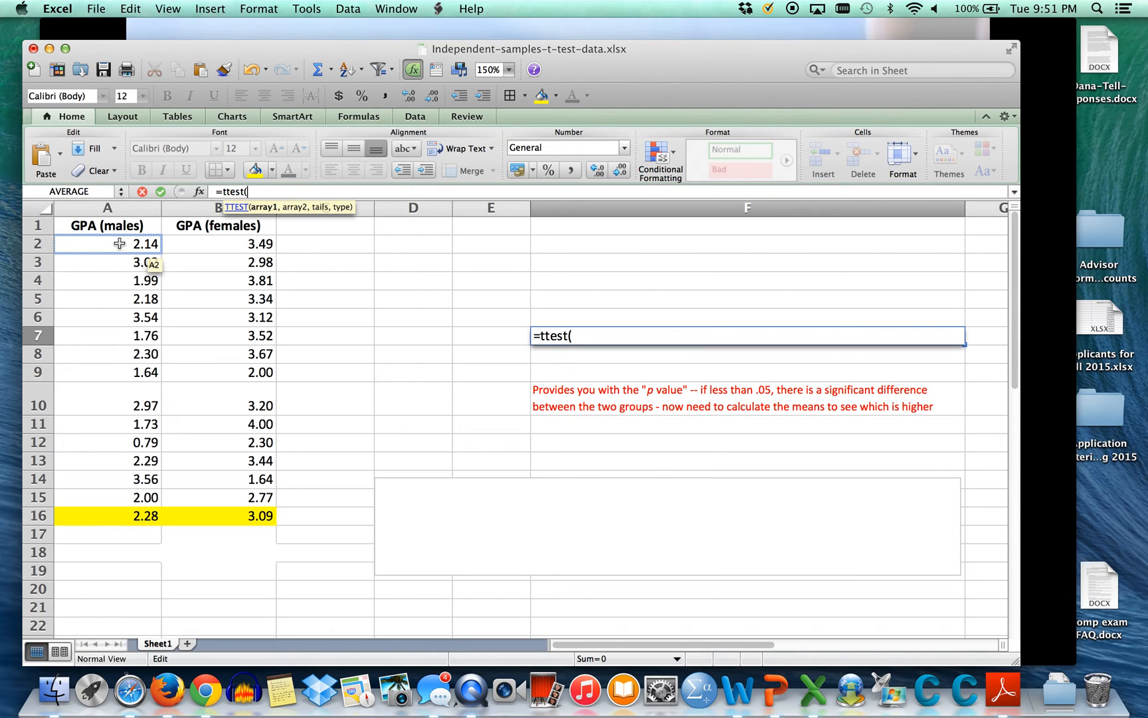
drag(120, 243, 105, 497)
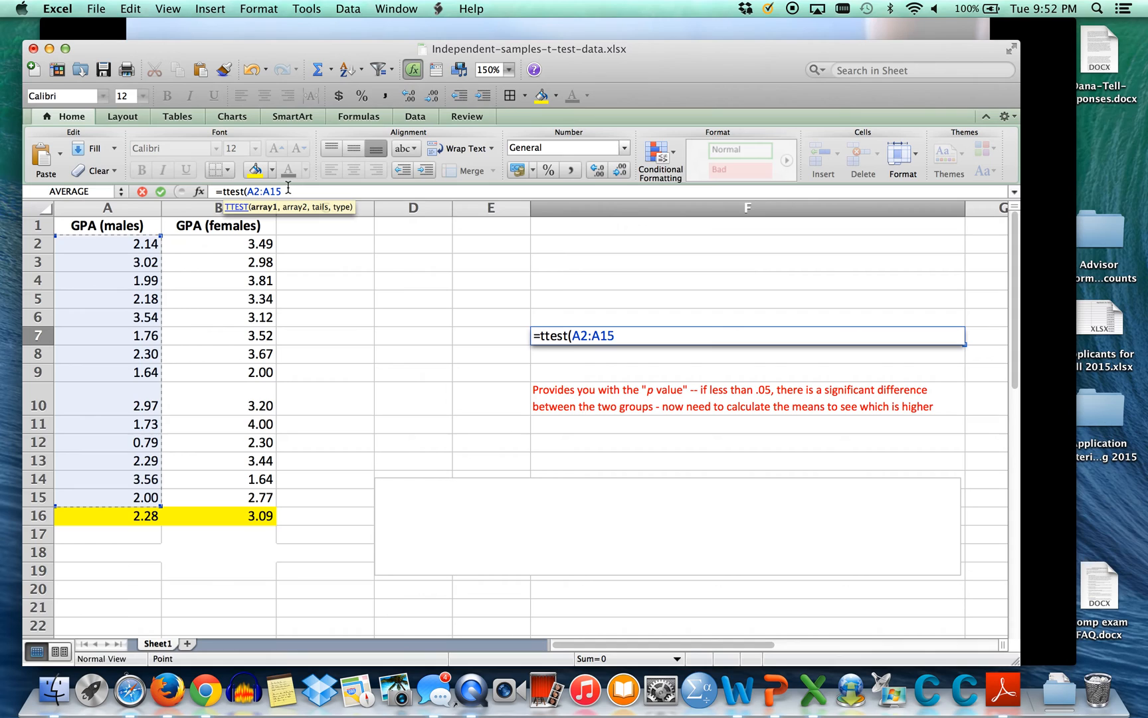
text(,)
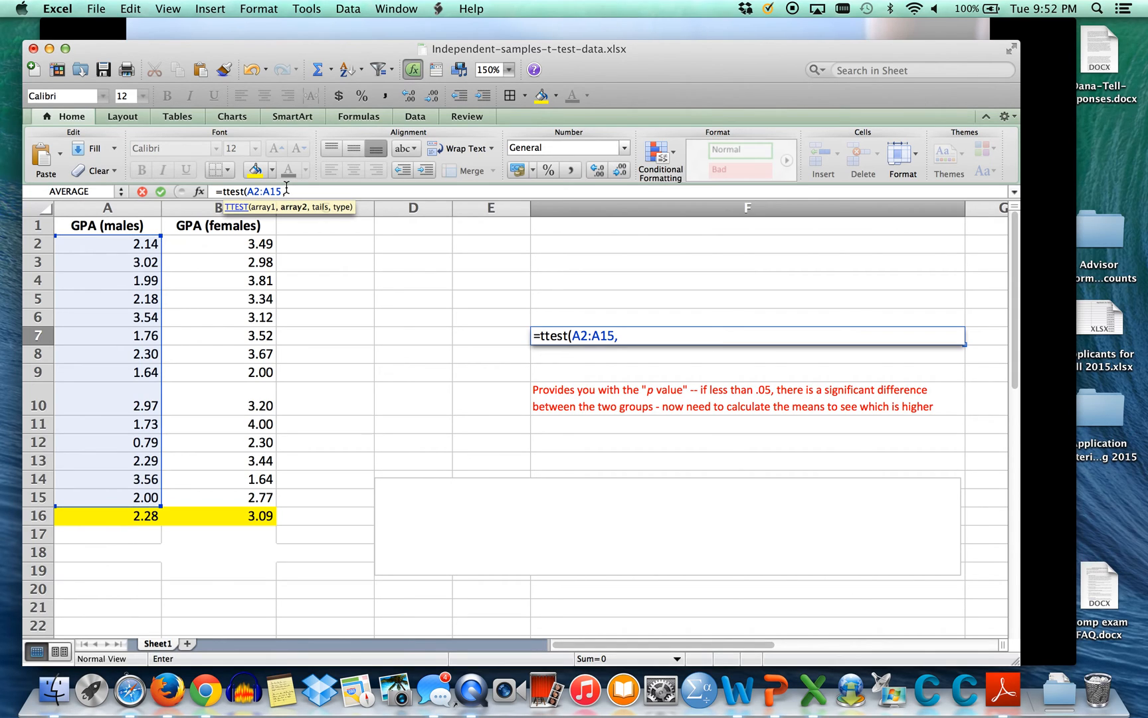
drag(224, 243, 219, 495)
text(,)
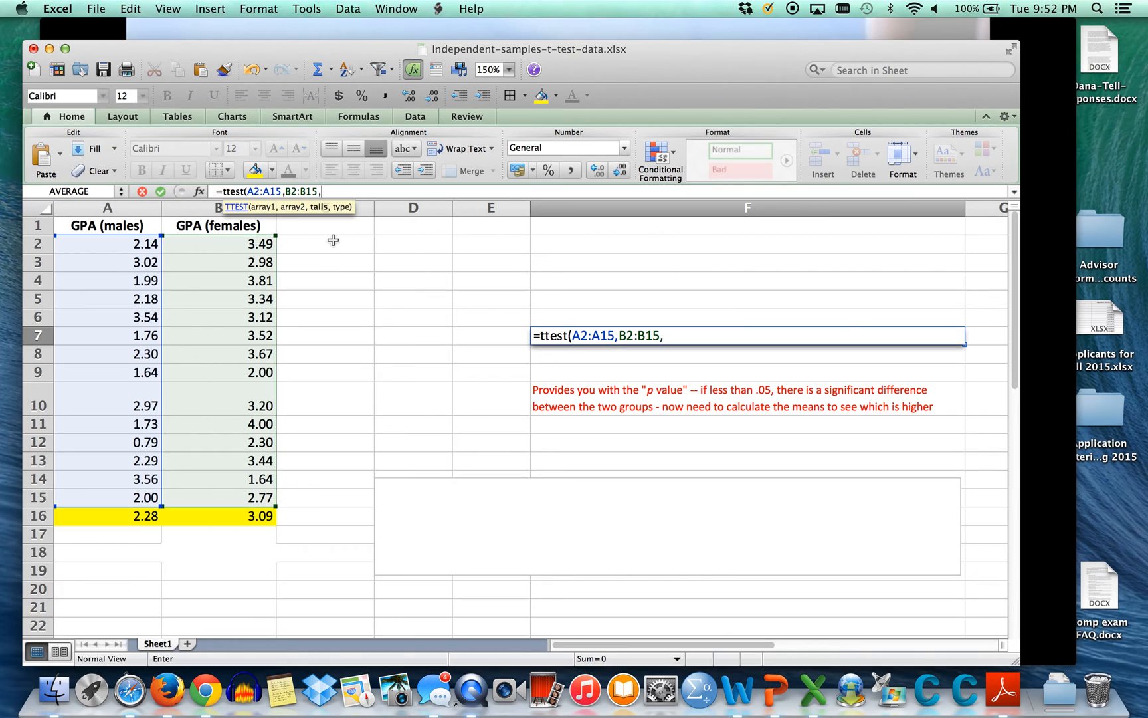
text(2,3))
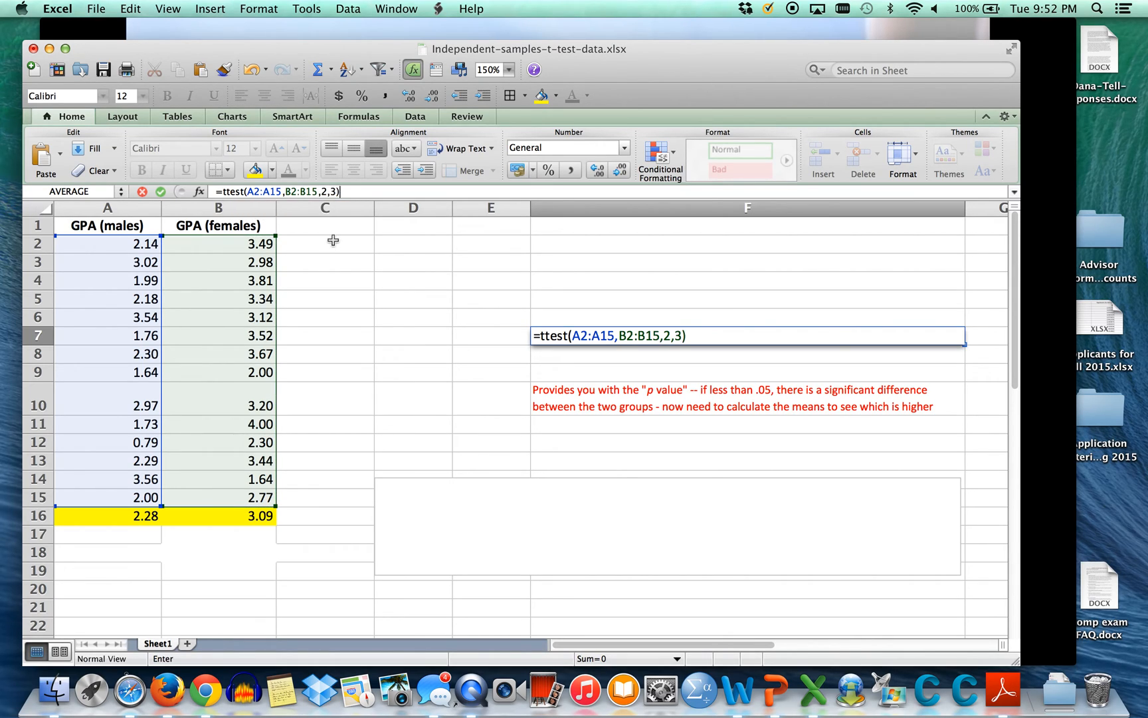
key(Return)
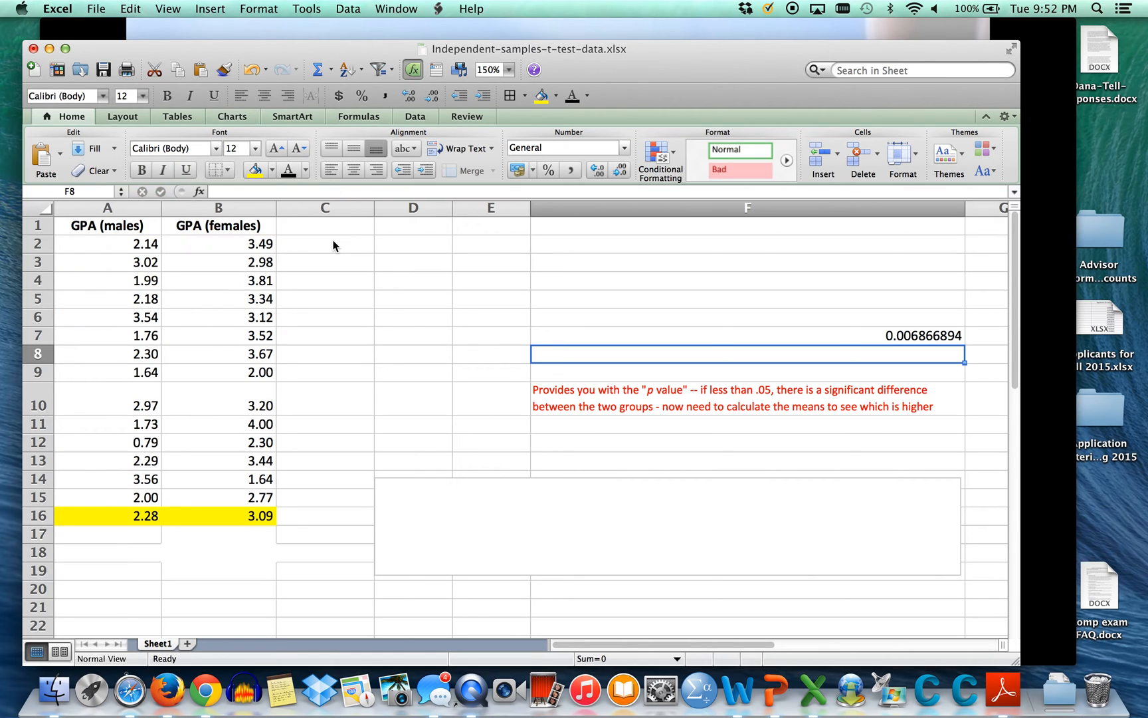
click(701, 336)
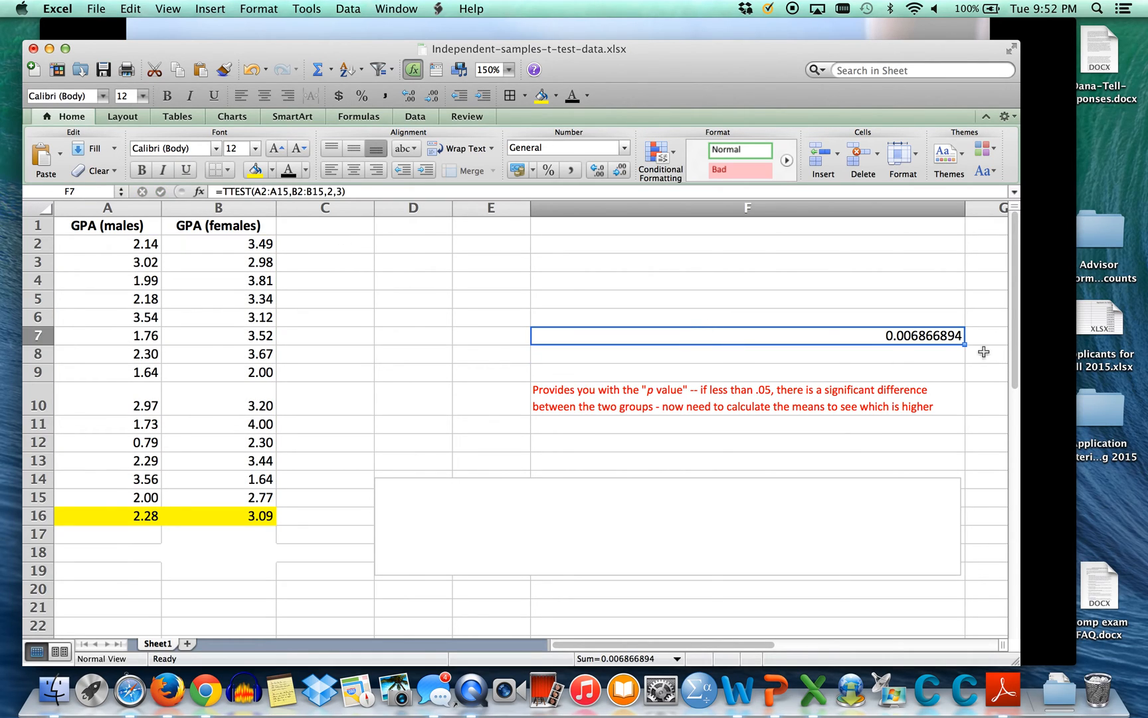
click(692, 350)
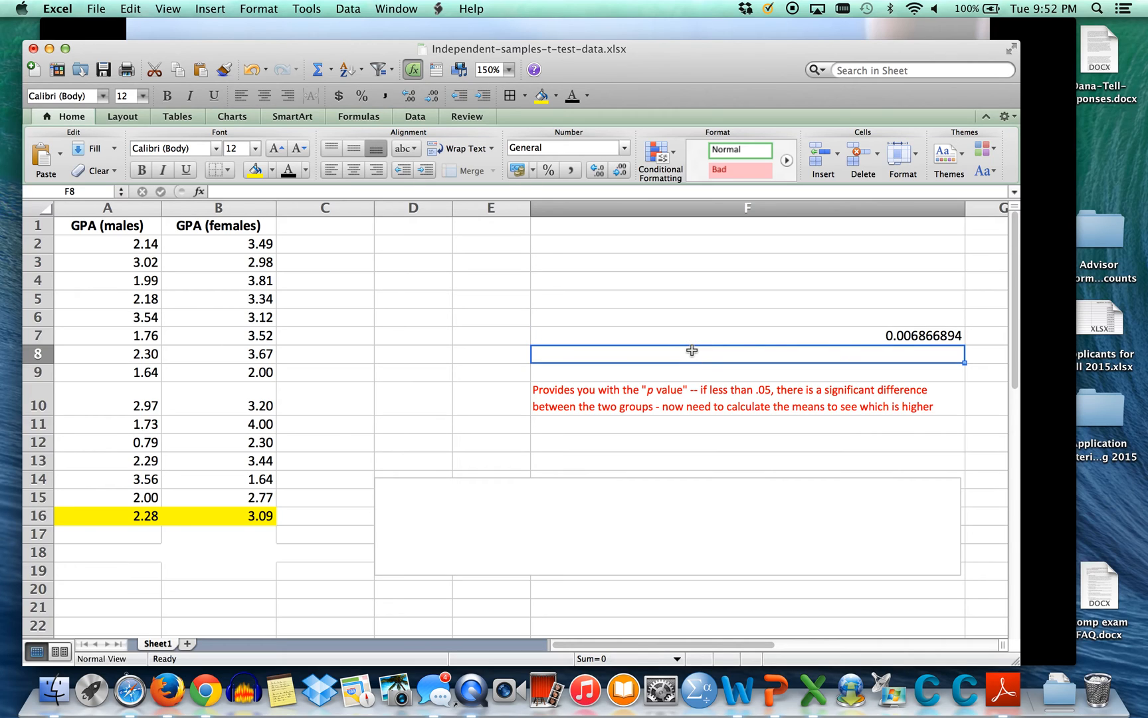
click(739, 335)
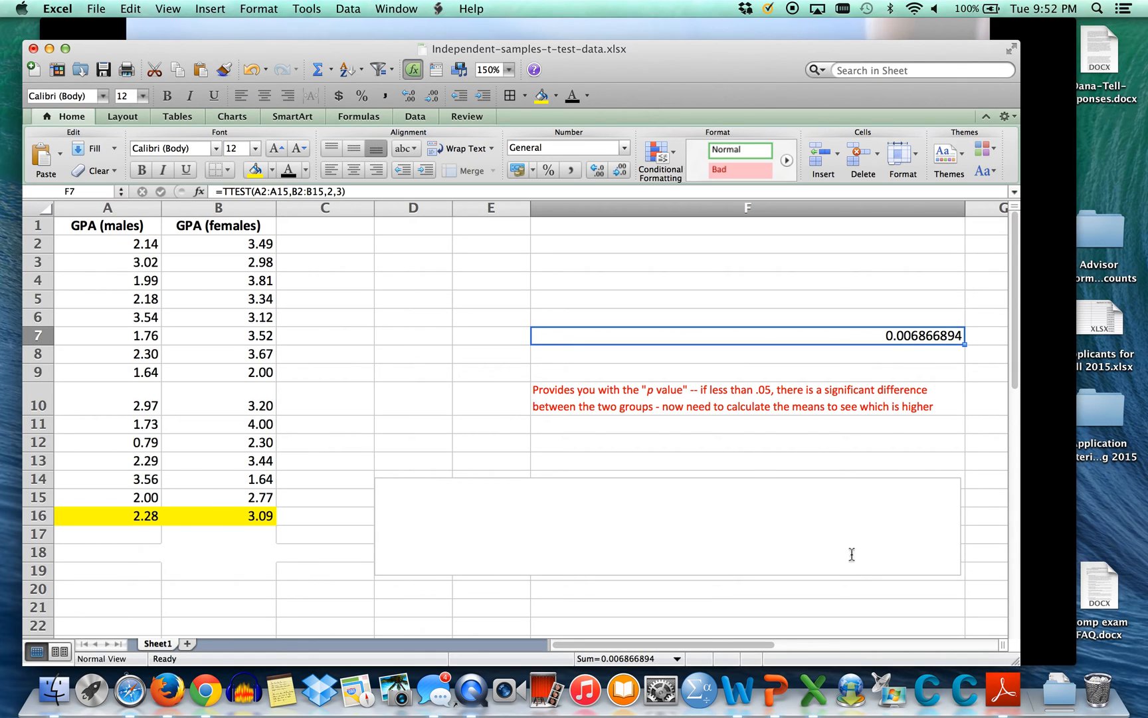
Start the write-up in the empty text box below the red note with "An independent samples t test was computed".
click(667, 507)
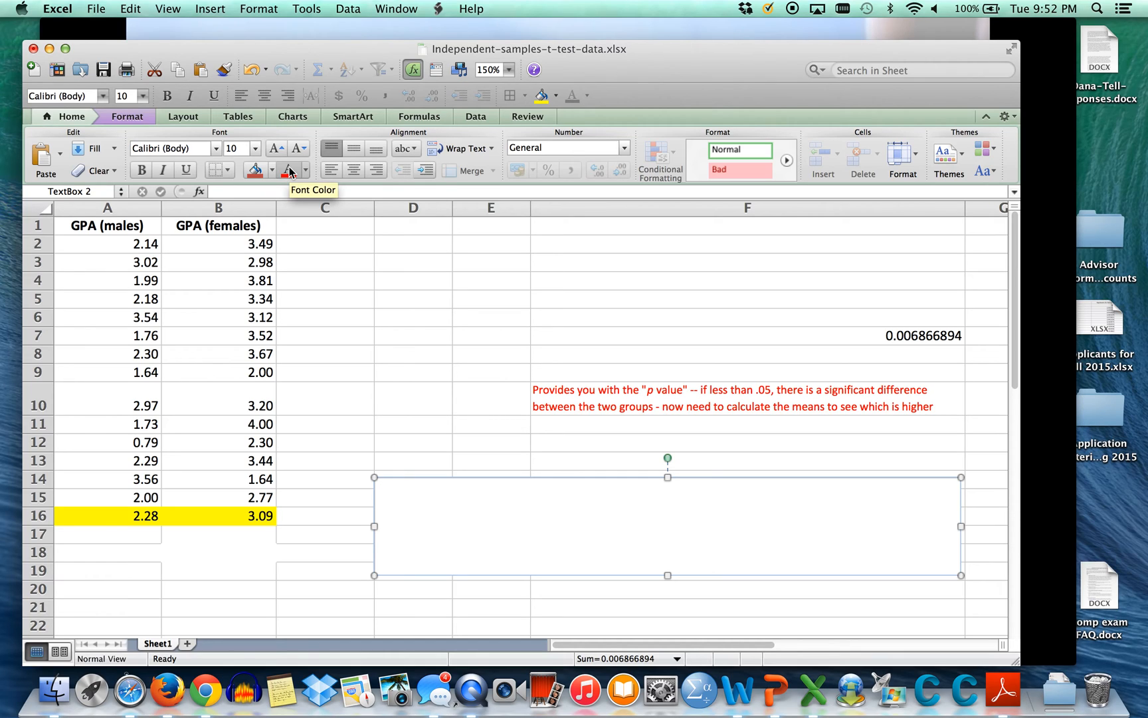
text(An independent sample)
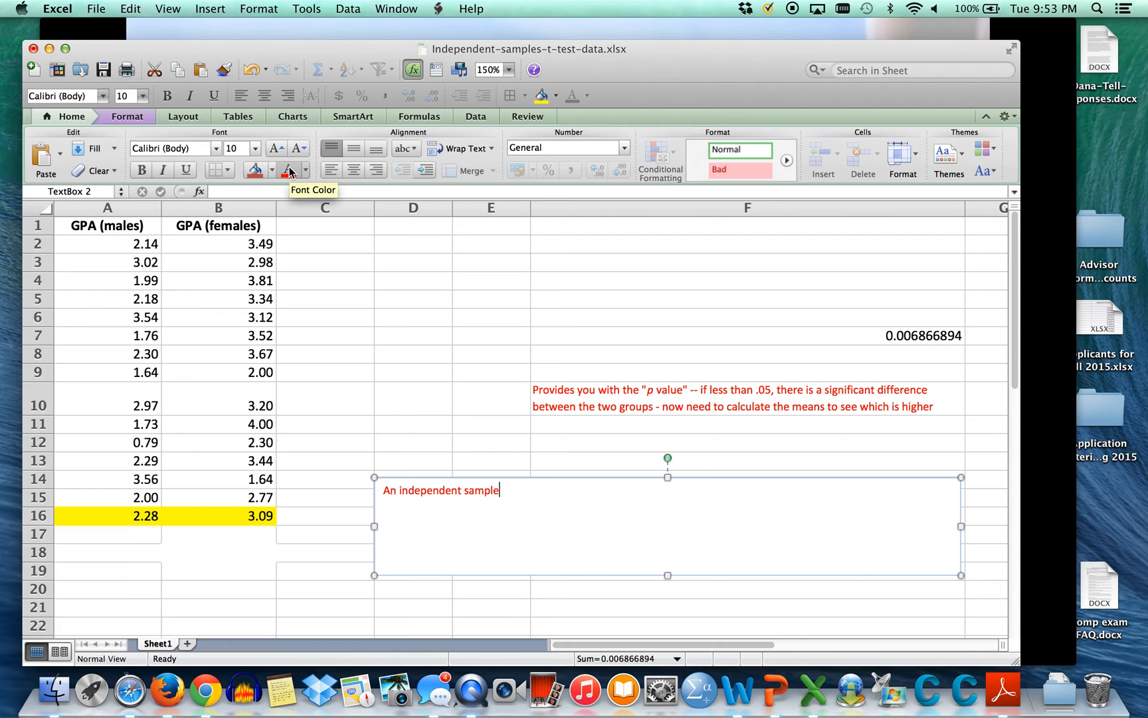
text(s t test was copute)
key(BackSpace)
key(BackSpace)
key(BackSpace)
key(BackSpace)
key(BackSpace)
text(omputed )
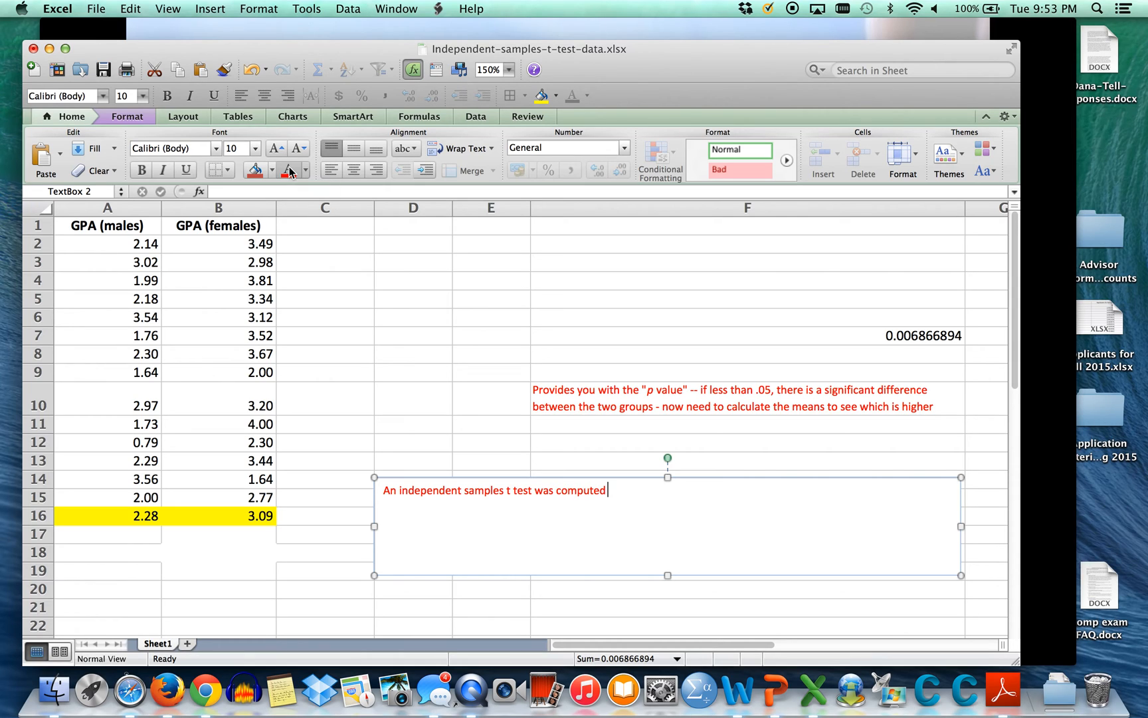
Continue the sentence with "to determine if there was a statistically signficant difference between GPA scores for males versus females".
text(to cetermine if there was a statistically signficant dif)
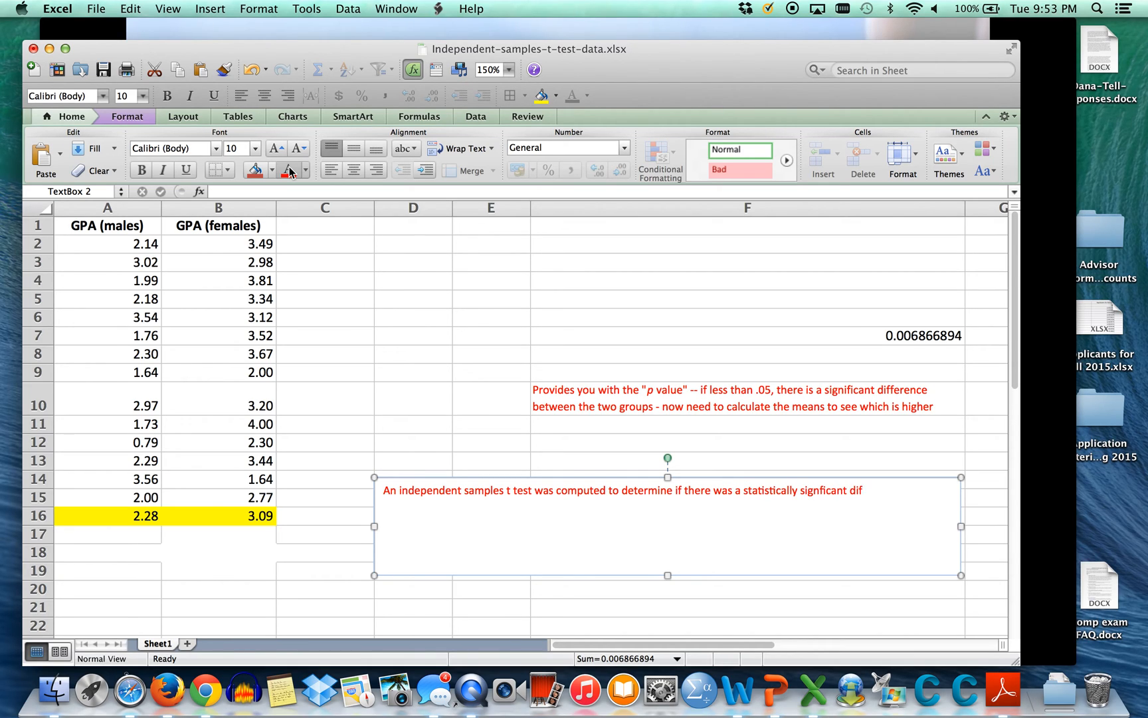
text(ference between GPA )
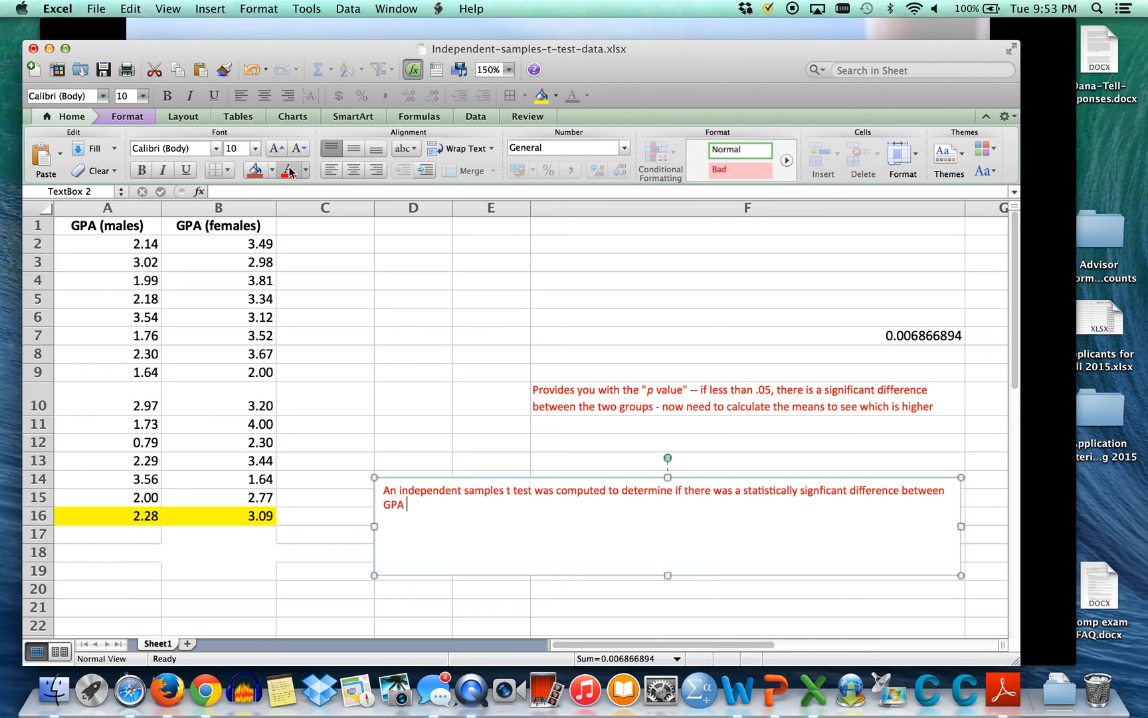
text(so)
text(ores for males)
text( versus)
text( fm)
key(BackSpace)
text(emales)
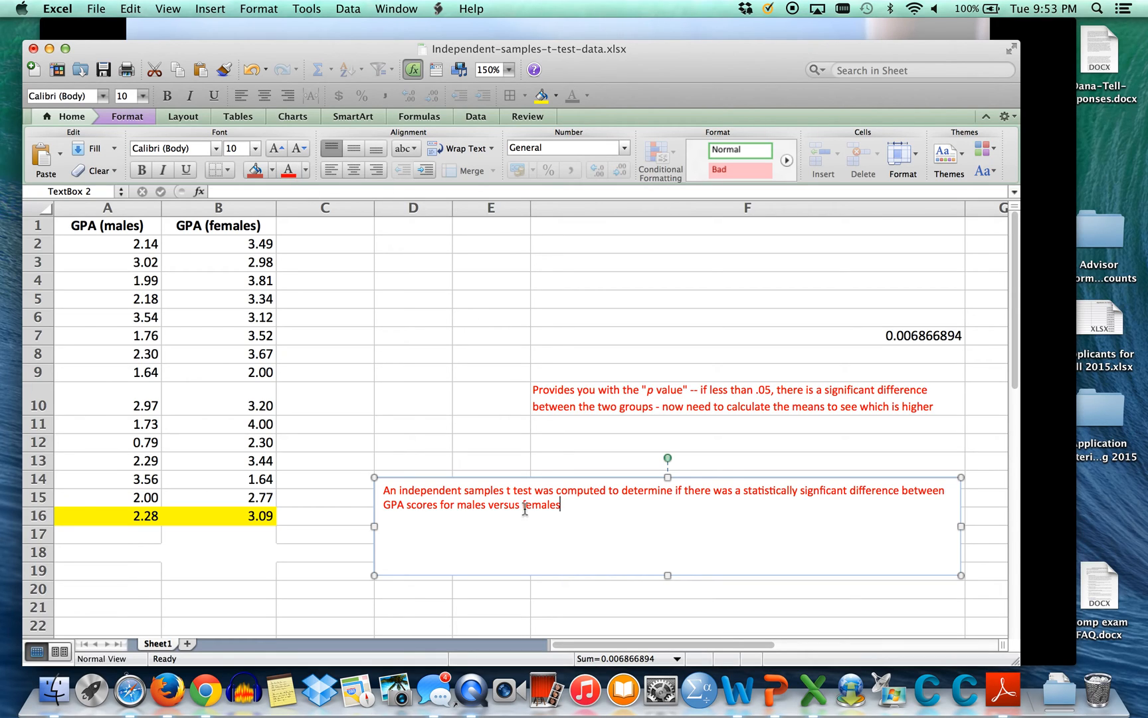
Italicize the t in "t test" in the text box write-up.
double_click(510, 490)
click(163, 170)
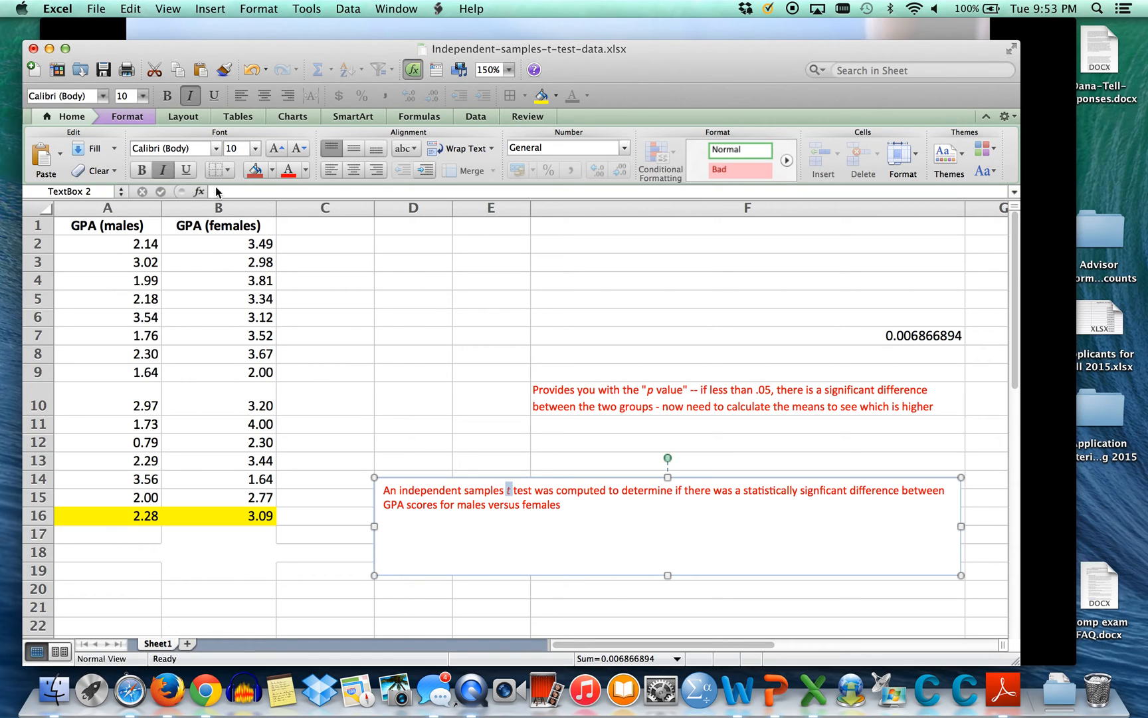
click(571, 510)
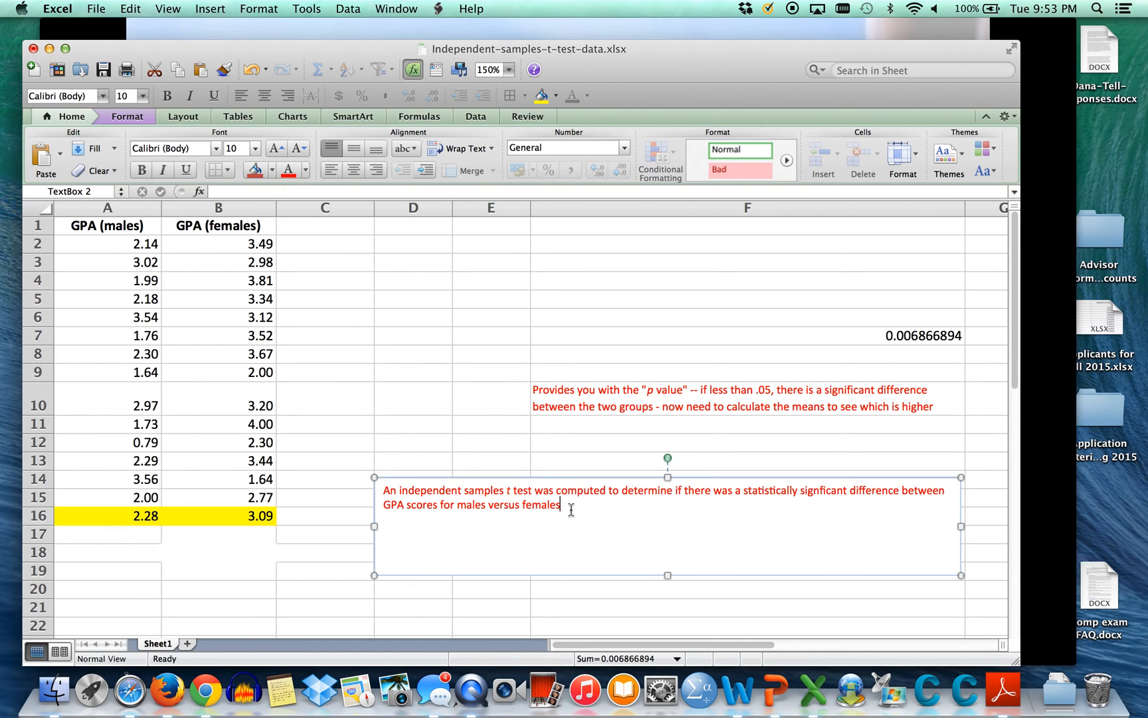
End the first sentence with a period, add "The results were significant (p = .007)" and italicize the p.
text(The results were significant (p =)
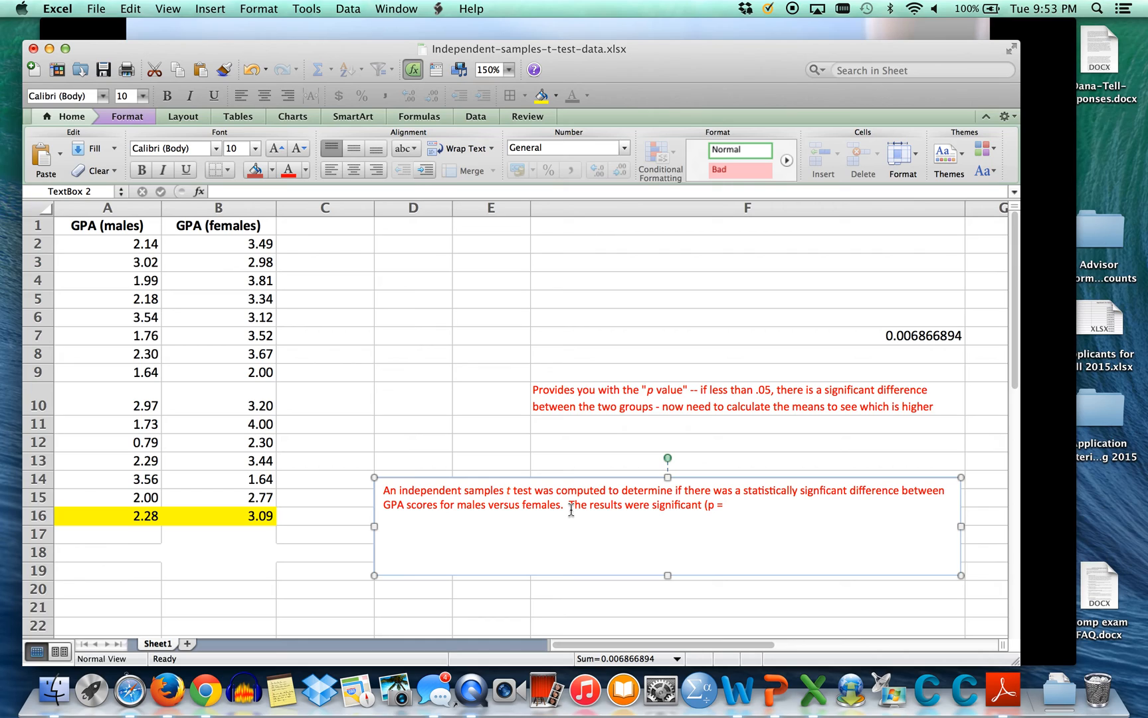
text(.00)
key(BackSpace)
click(713, 506)
drag(714, 506, 710, 507)
click(714, 511)
click(164, 171)
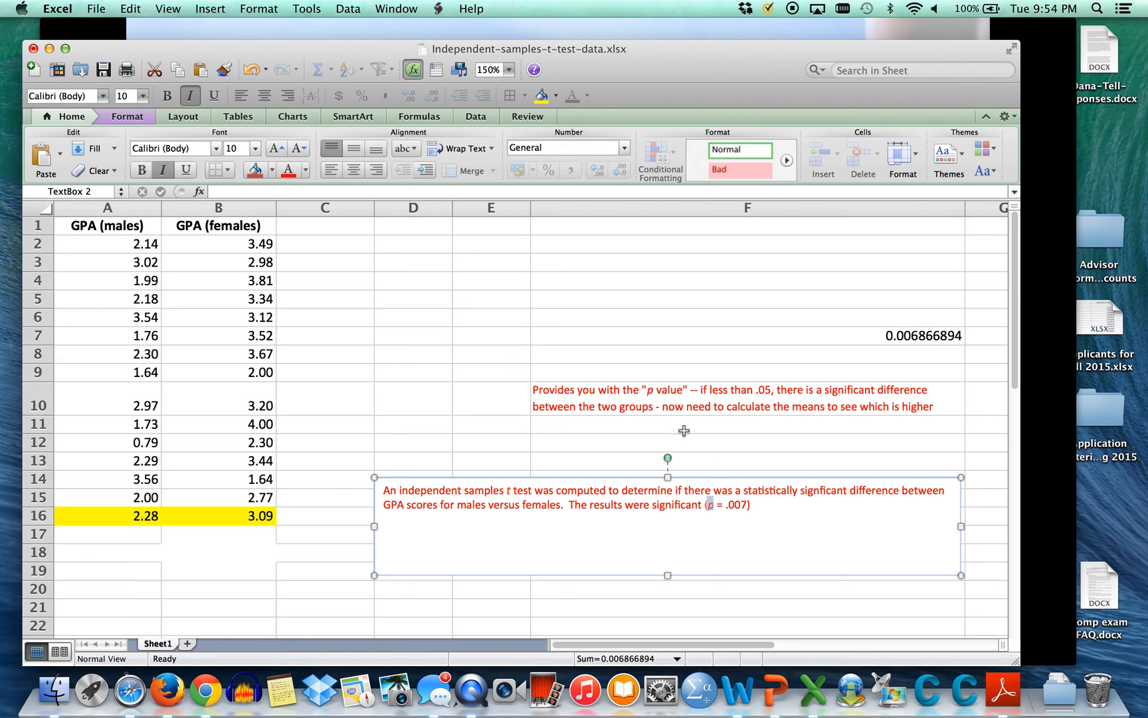
Append ", indicating that females had a higher GPA (M = 3.09)" to the results sentence and italicize the M.
click(757, 505)
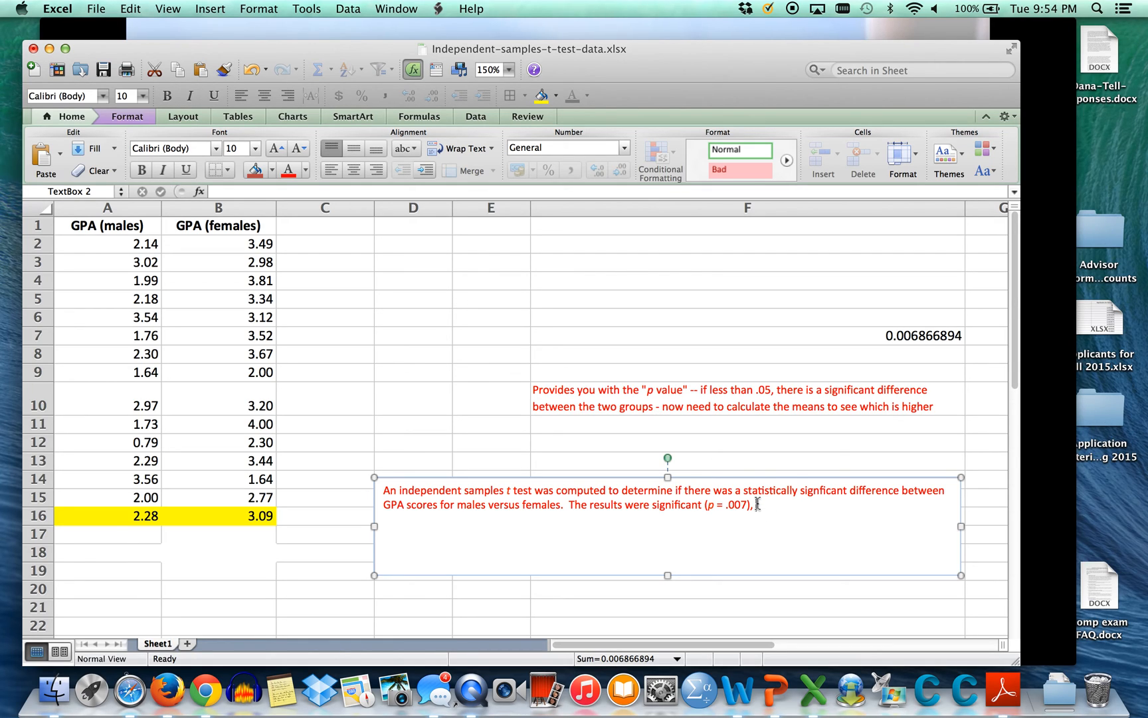
text(, indicating that females ha)
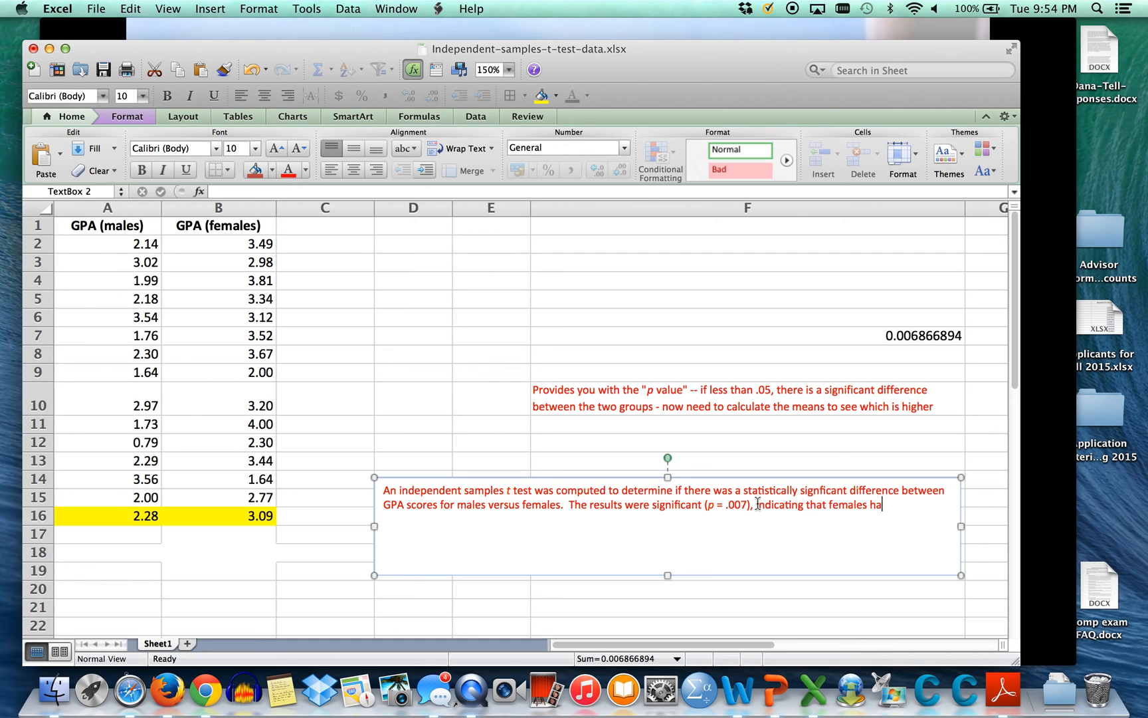
text(d a higher GPA (M = 3.09)
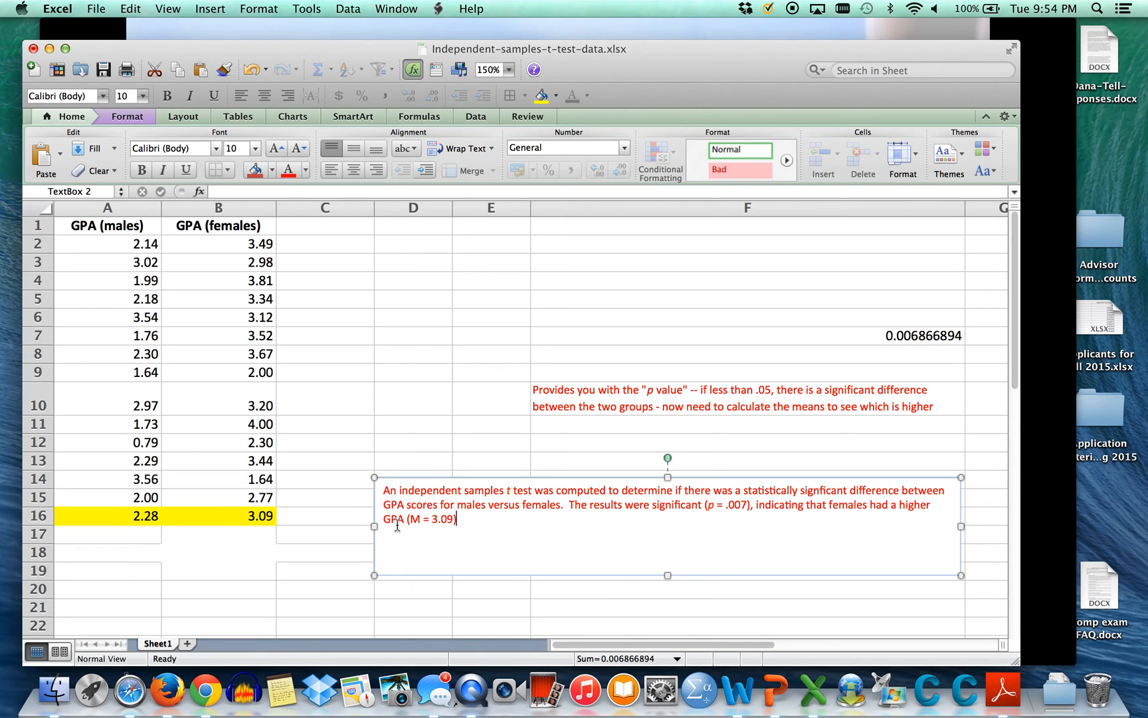
click(420, 519)
double_click(418, 519)
click(163, 170)
click(462, 520)
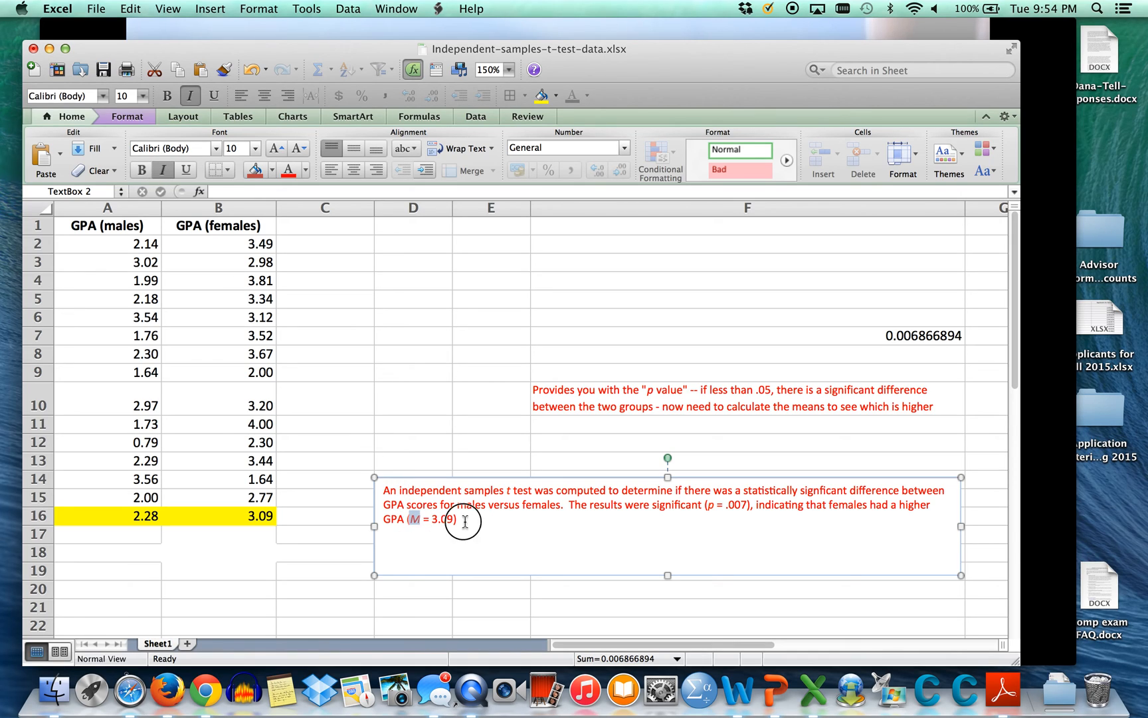
Finish the write-up with "than males (M = 2.28)." and italicize that M.
text(than males)
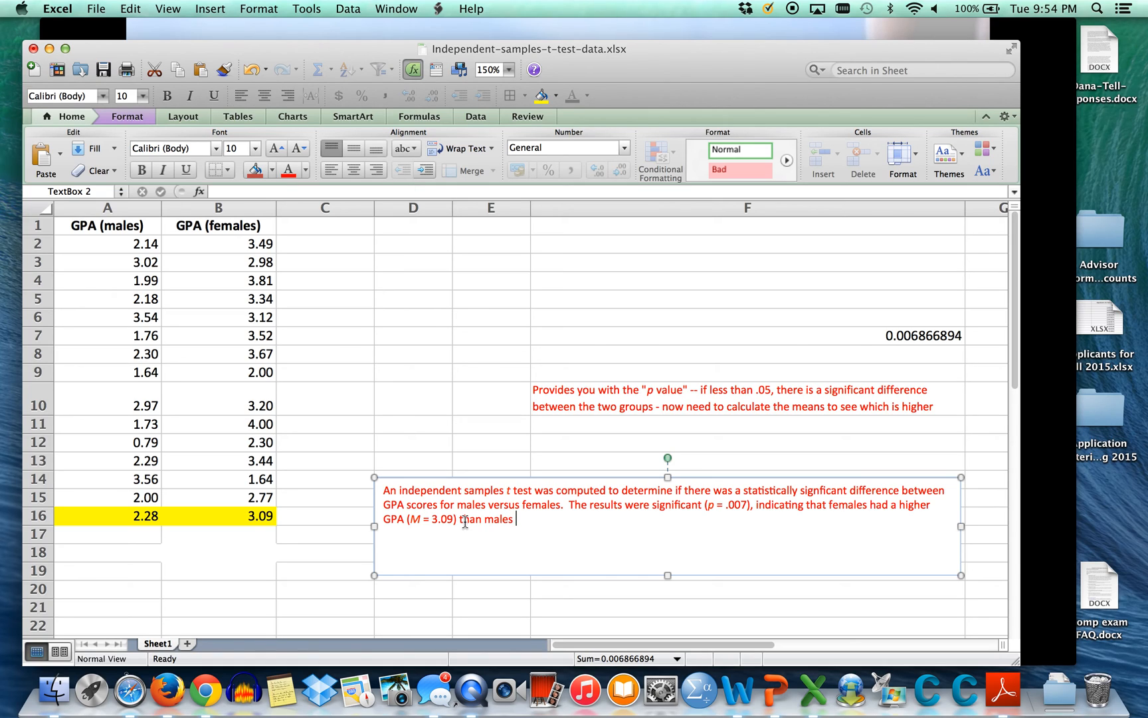
text( (M = 2.28).)
double_click(523, 519)
click(162, 171)
click(578, 523)
click(860, 342)
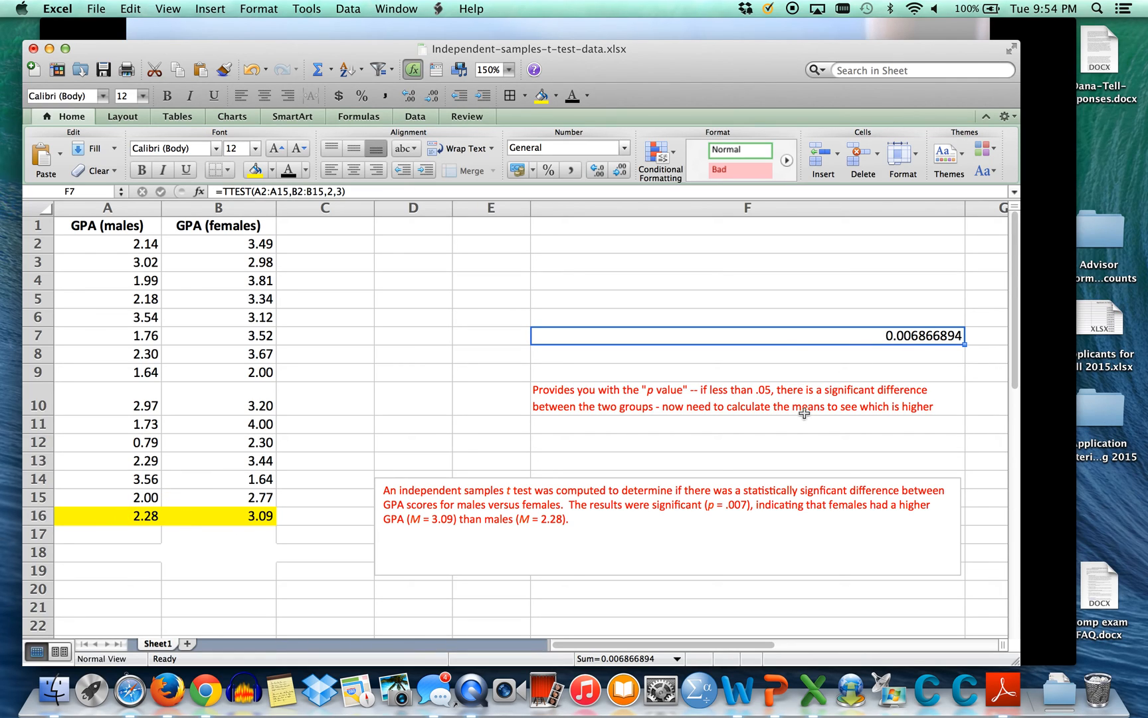
click(554, 464)
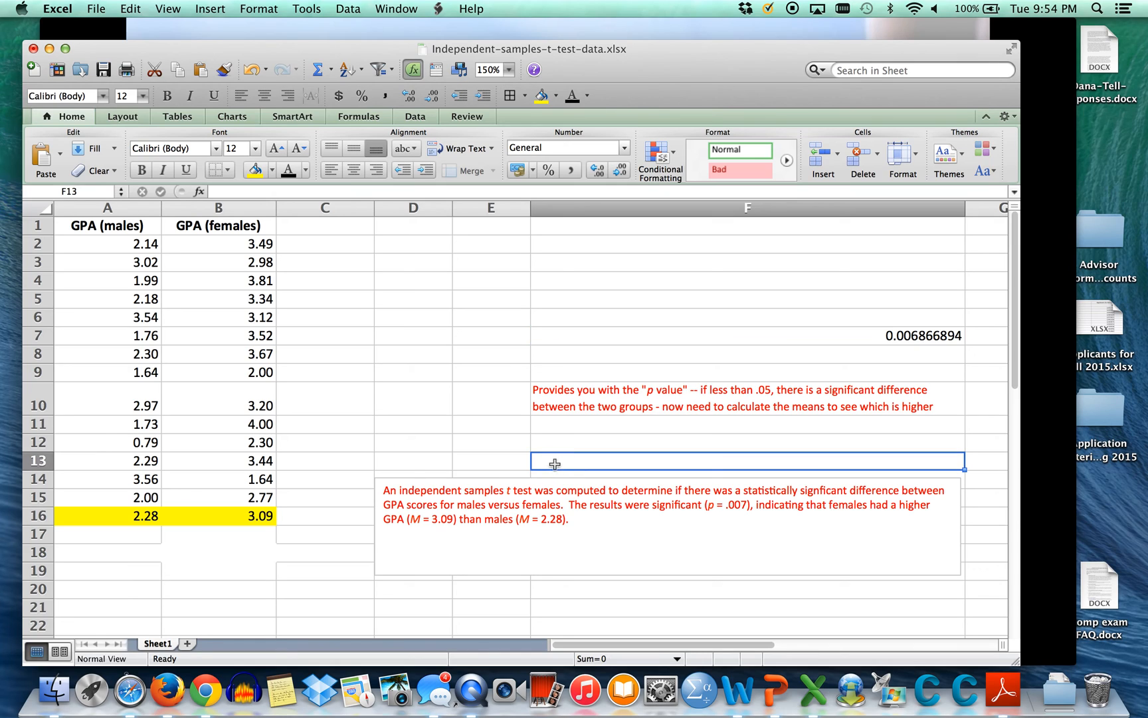
click(539, 519)
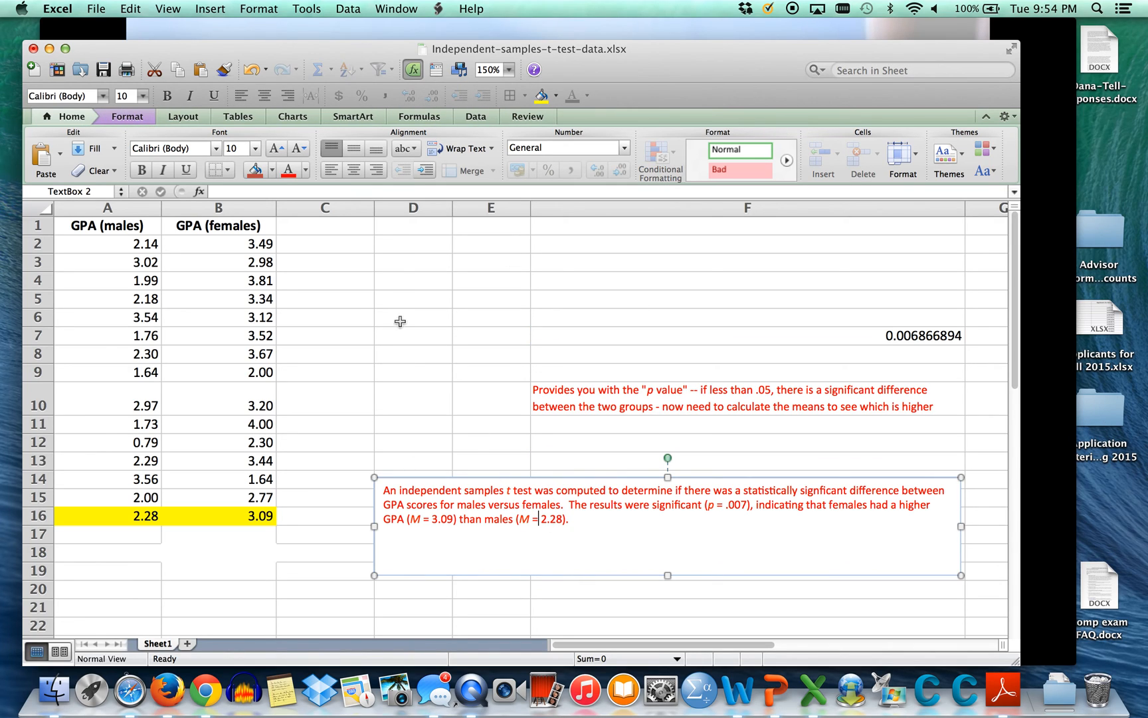